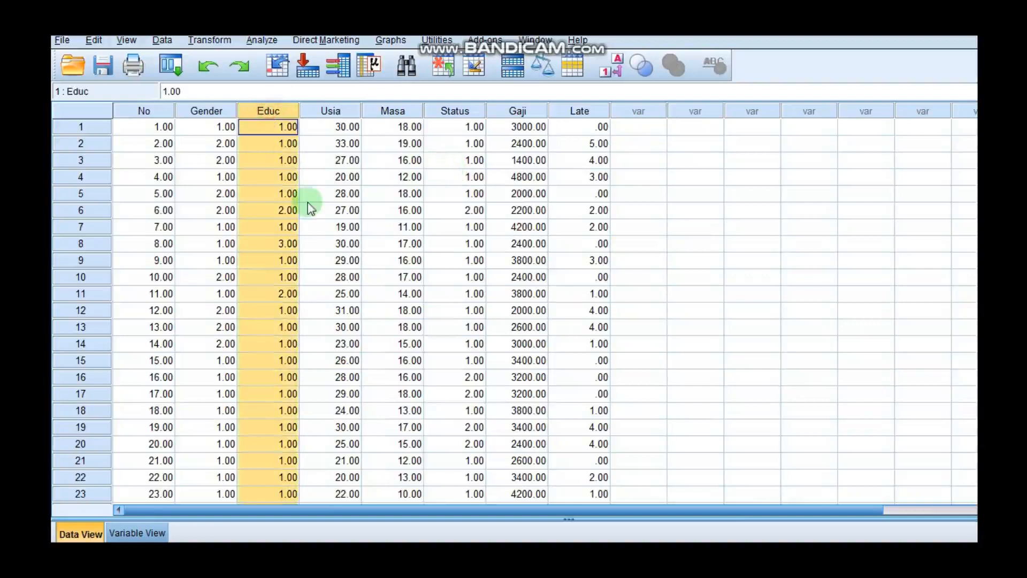
- Examine the coded values in the Status, Gender and Educ columns of the dataset
click(454, 113)
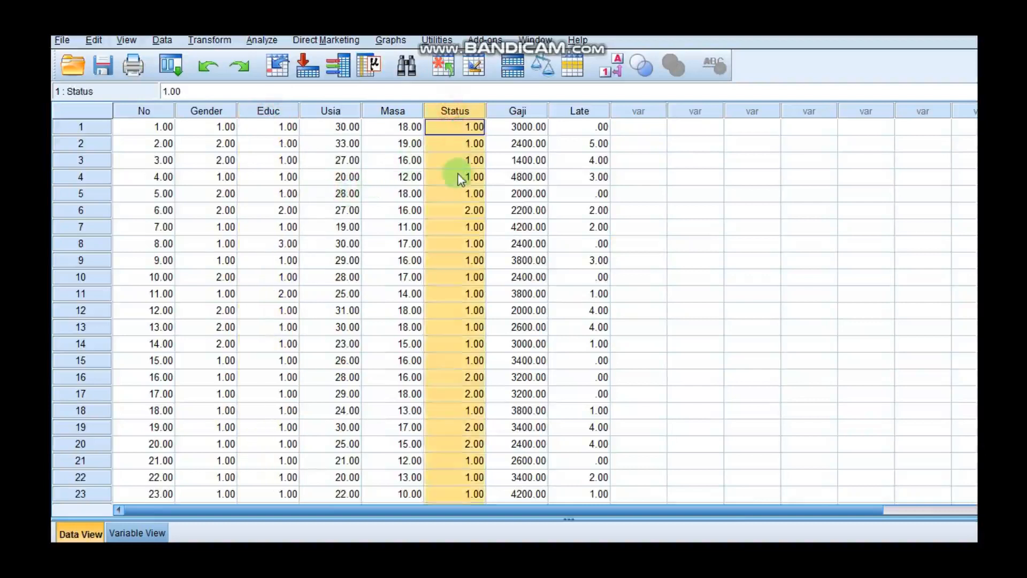
click(207, 113)
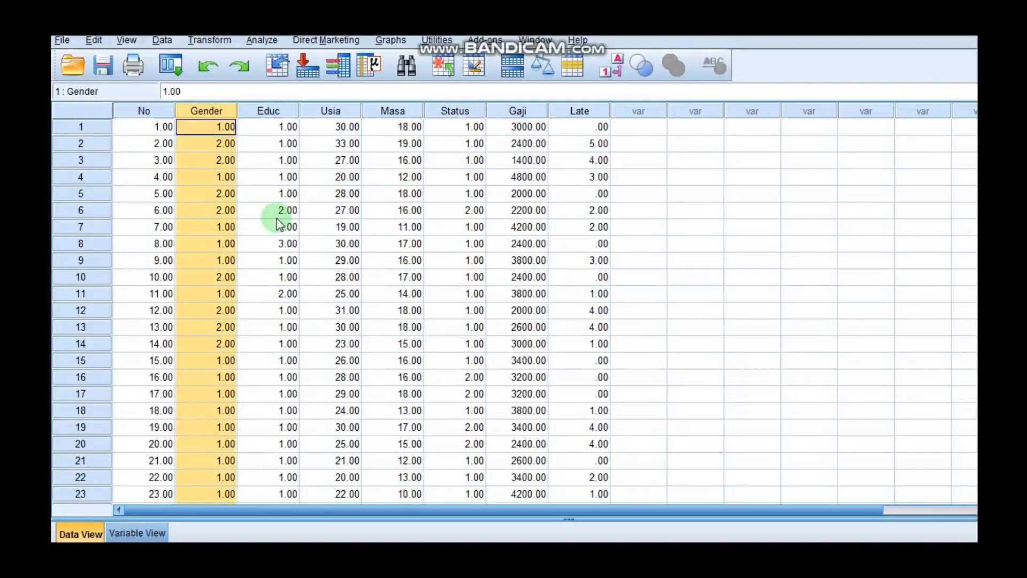
click(275, 113)
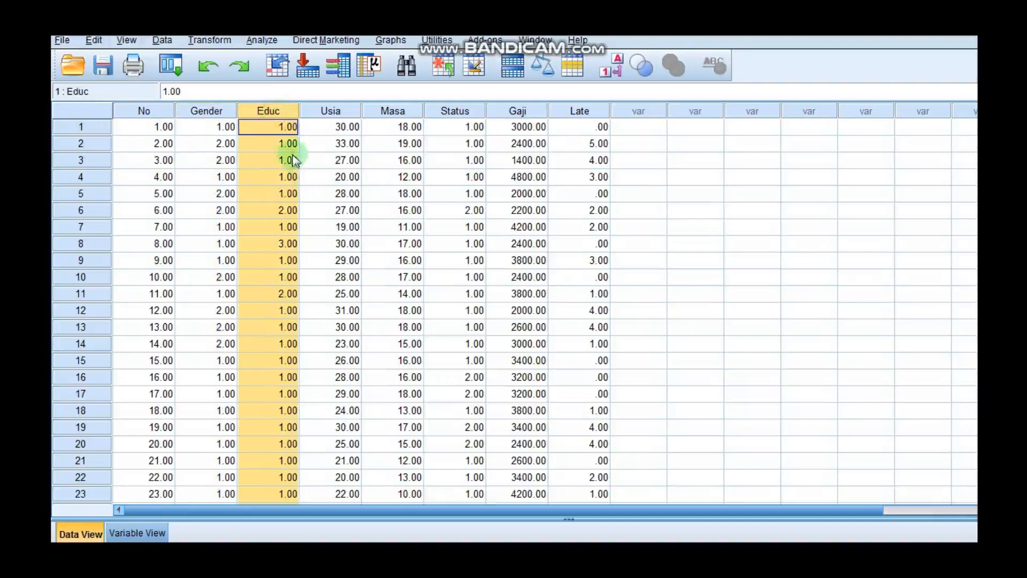
click(284, 129)
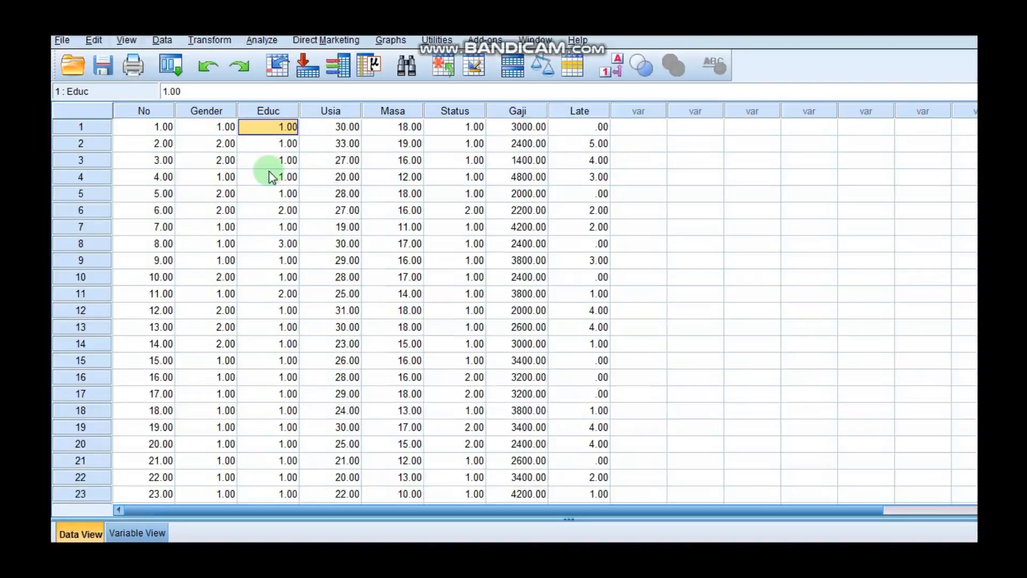
click(272, 146)
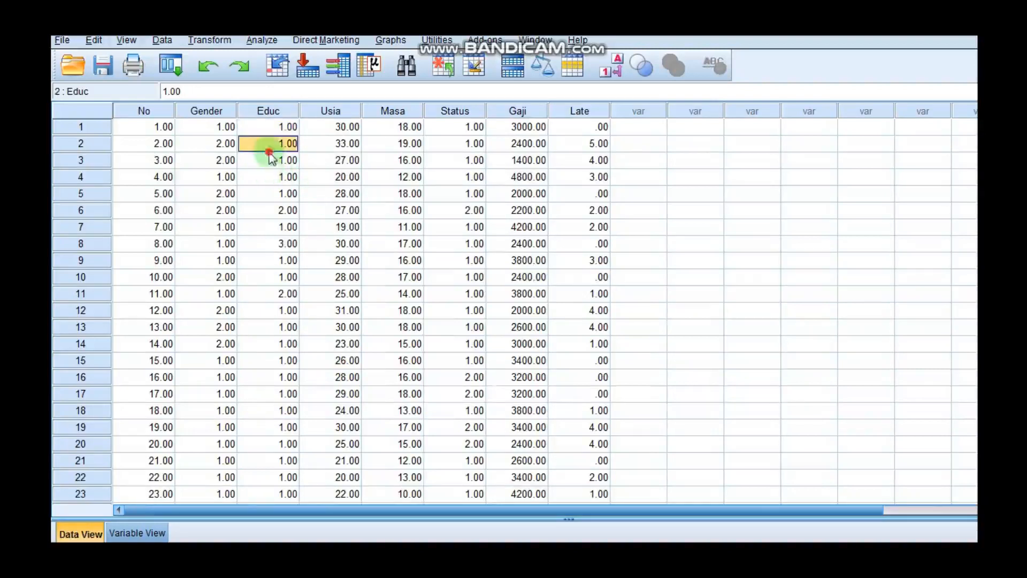
- Run a Frequencies analysis with frequency tables for the variables Gender, Educ and Status
click(262, 40)
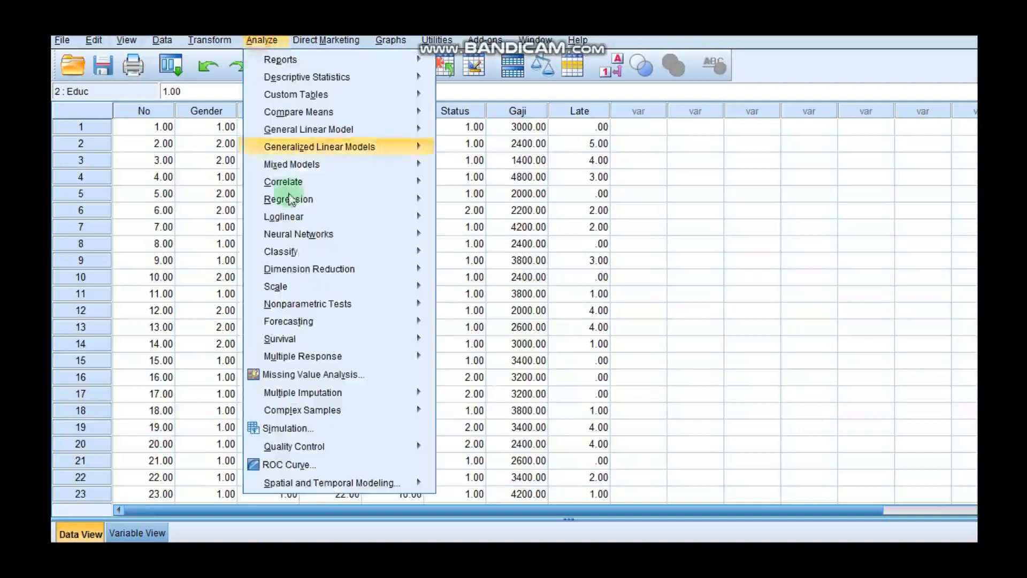
mouse_move(337, 86)
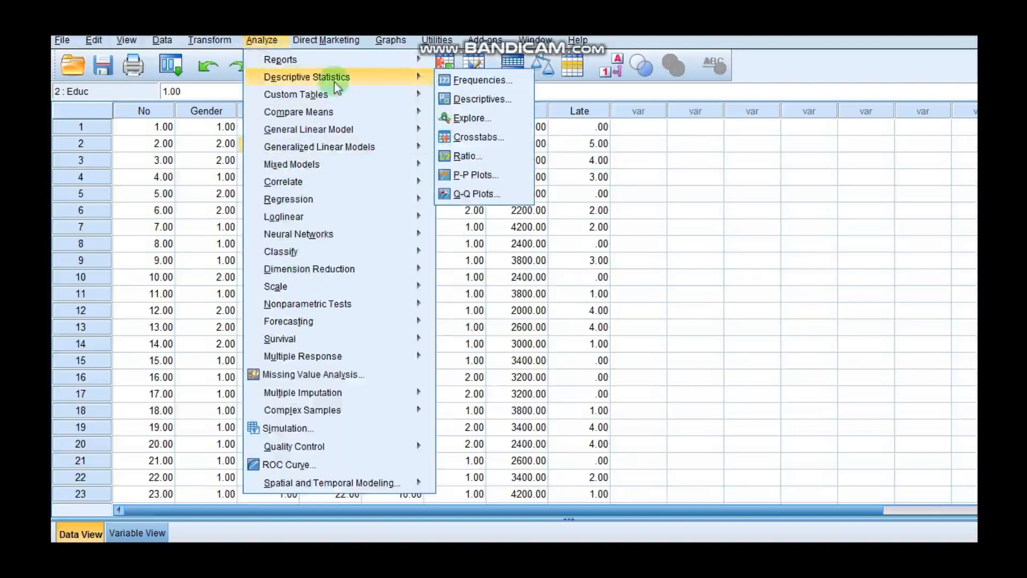
click(461, 81)
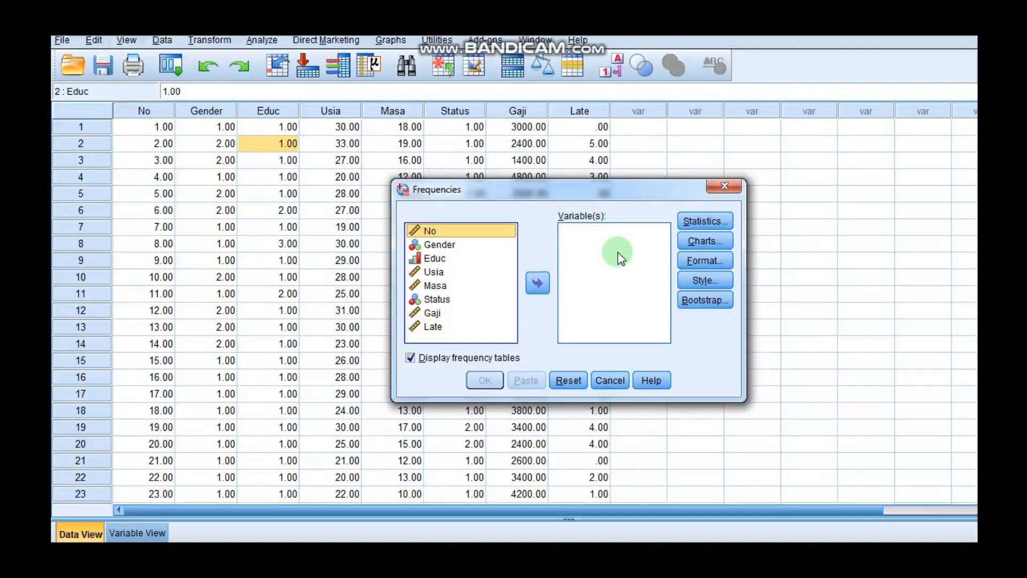
click(446, 248)
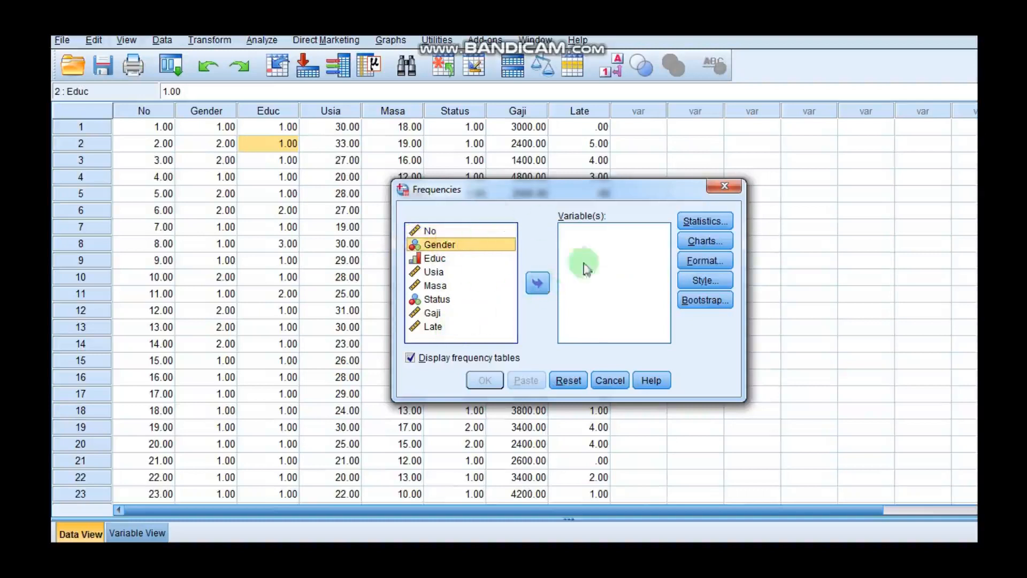
click(543, 288)
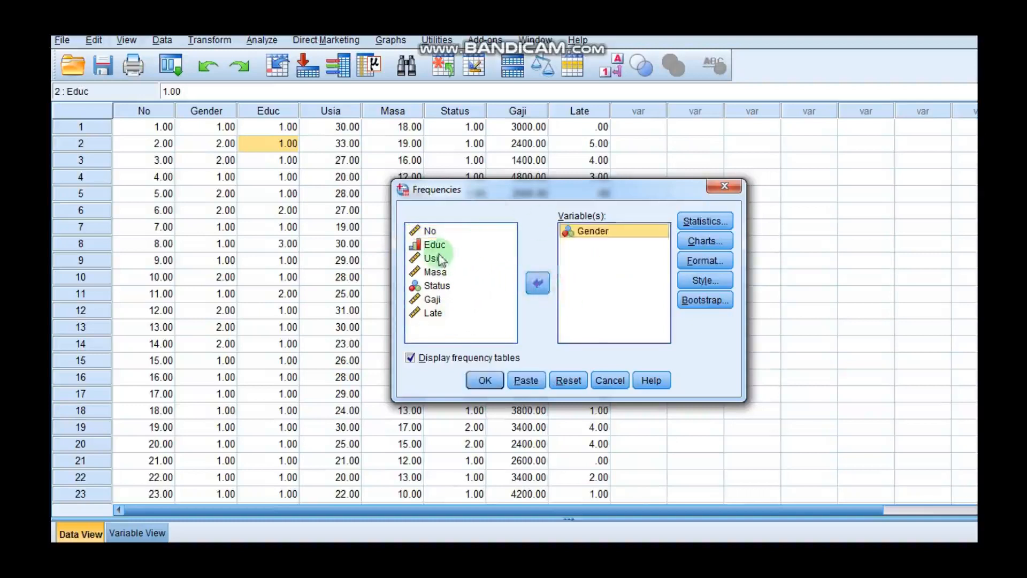
click(438, 246)
click(536, 283)
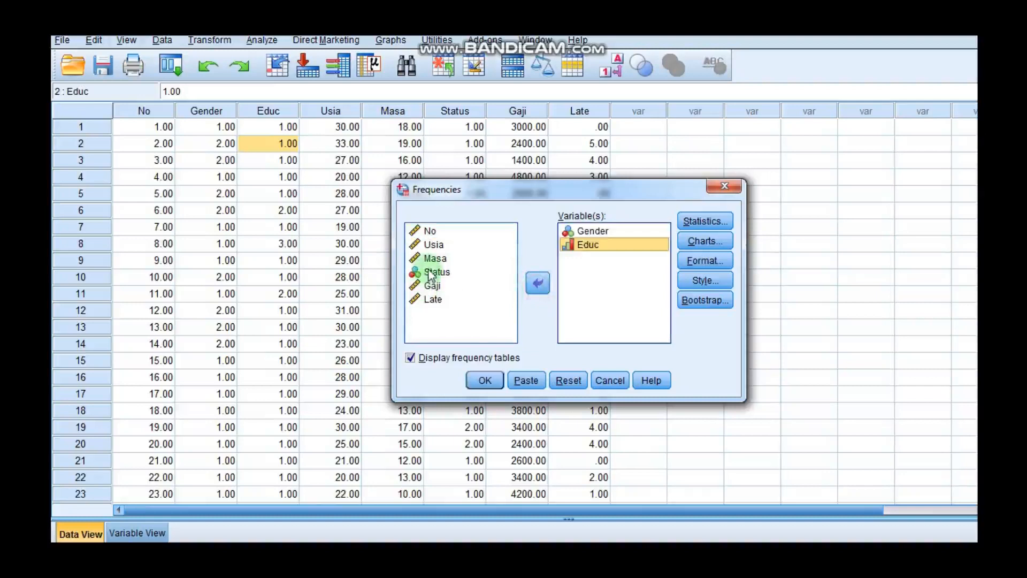
click(436, 272)
click(537, 283)
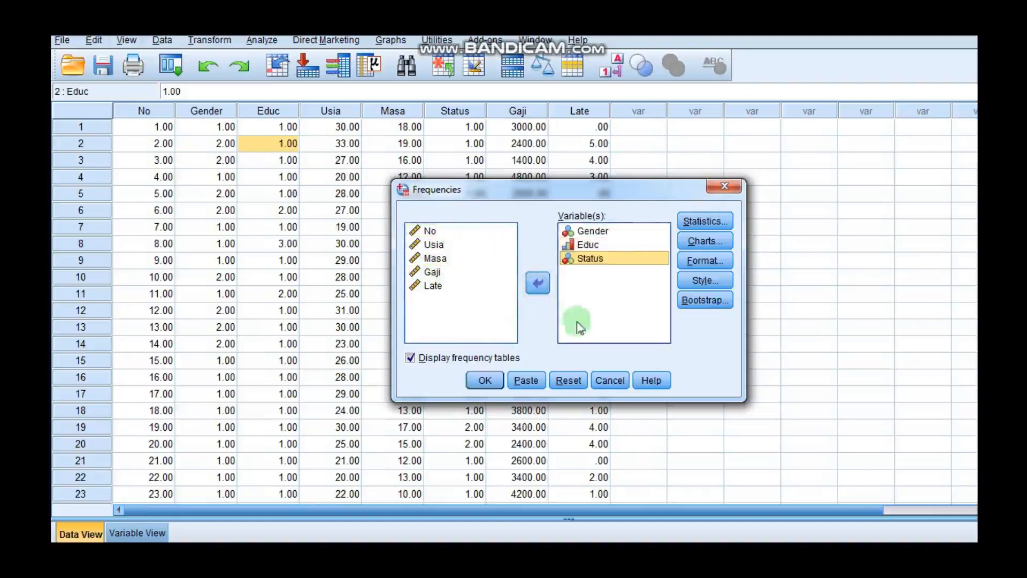
click(484, 379)
- Look over the Frequencies output, from the Statistics summary through the Gender, Educ and Status tables
click(474, 303)
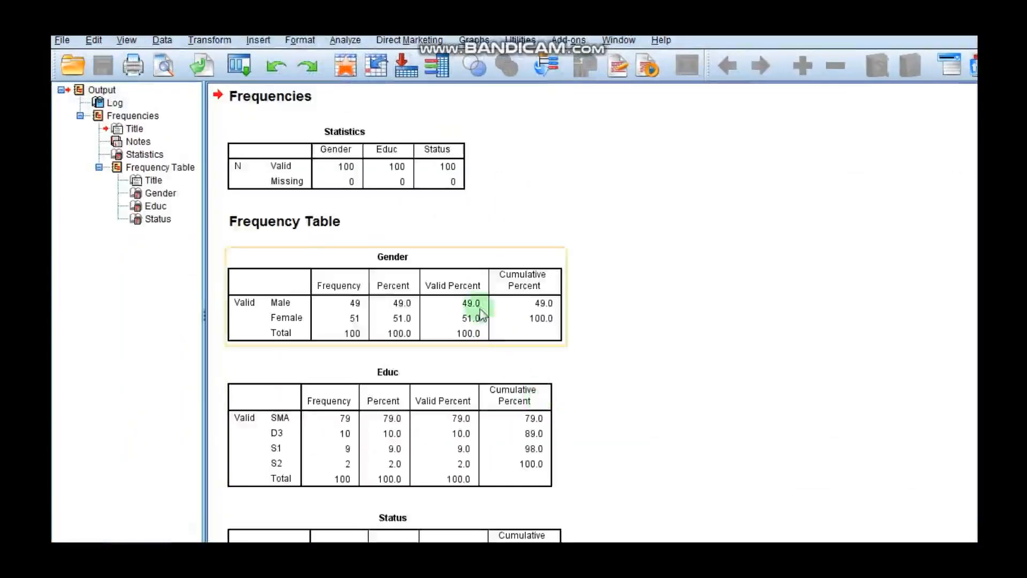
scroll(595, 344, down, 3)
scroll(394, 271, up, 3)
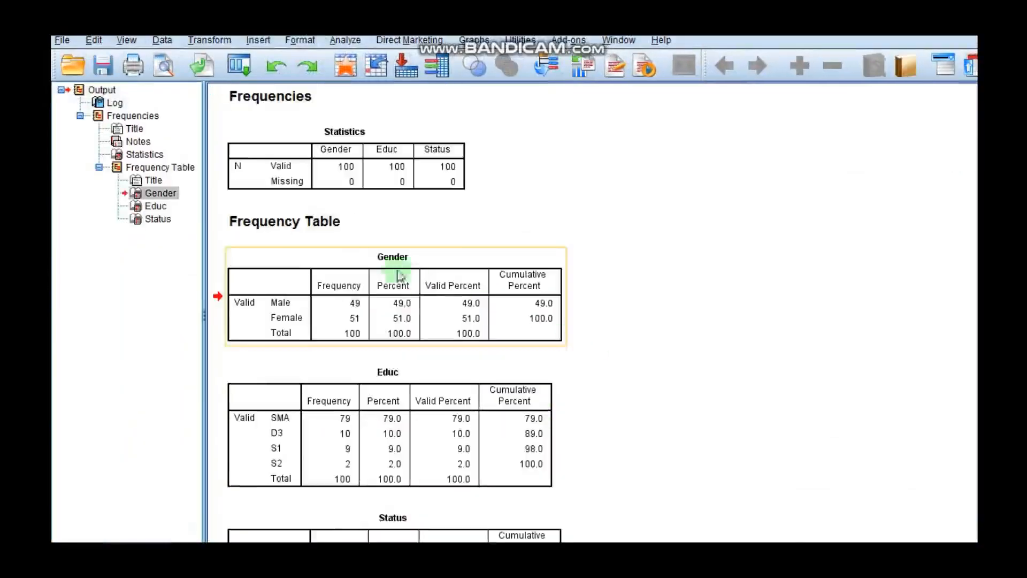
click(394, 224)
click(394, 304)
scroll(426, 345, down, 3)
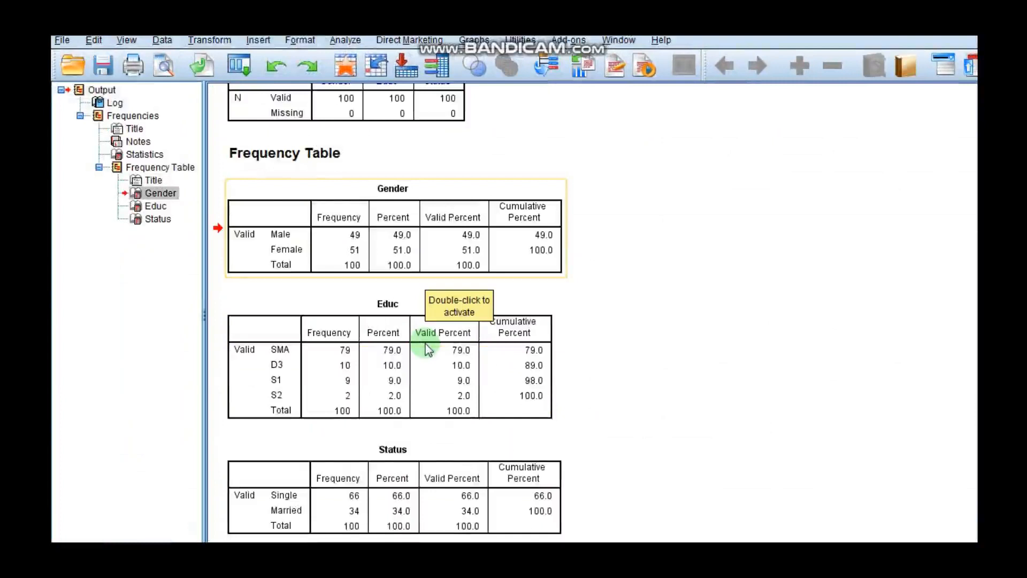
scroll(428, 351, up, 5)
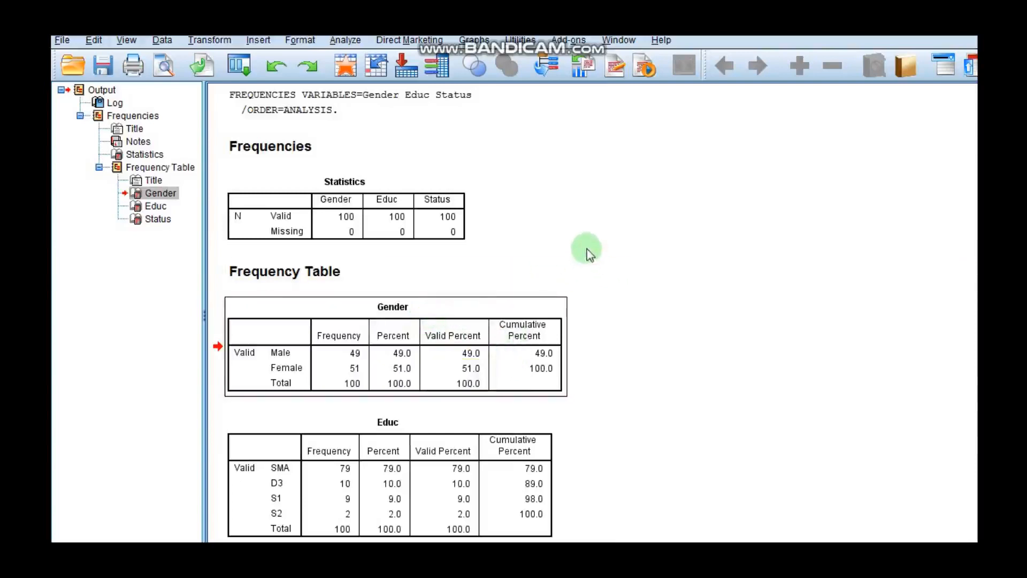
- Read the frequency and percent of the Male and Female categories in the Gender table
click(489, 362)
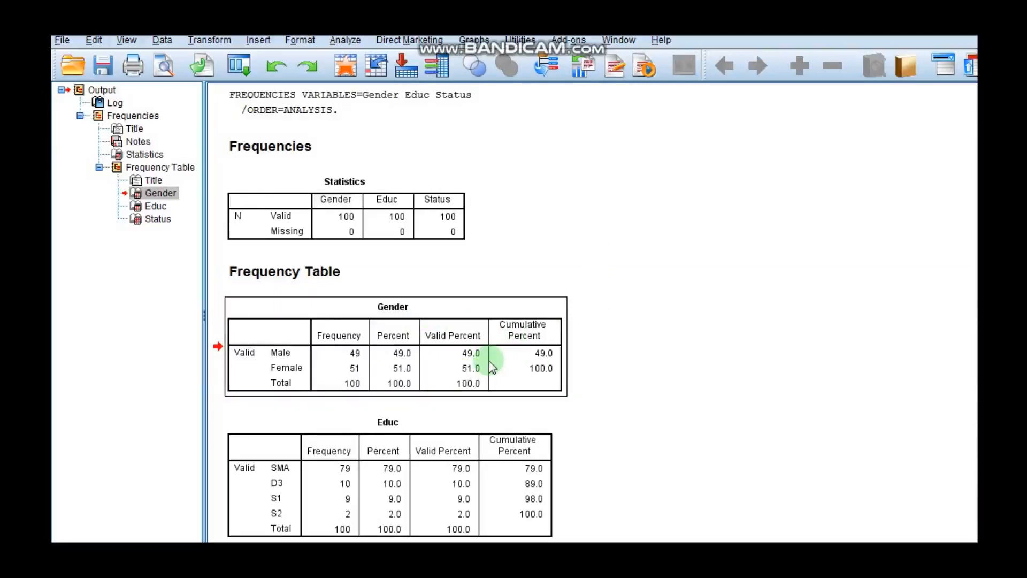
click(325, 277)
click(393, 377)
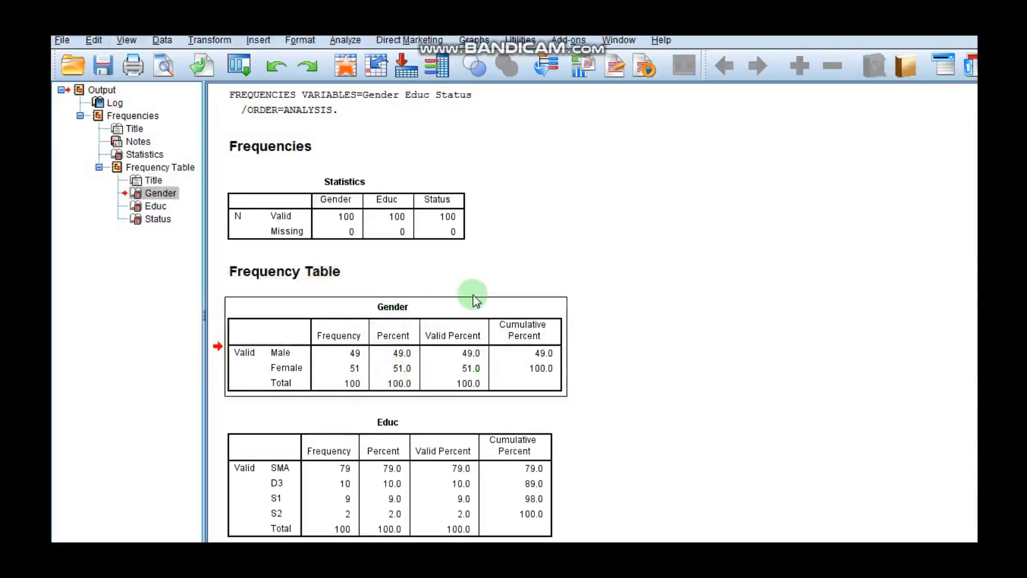
click(313, 357)
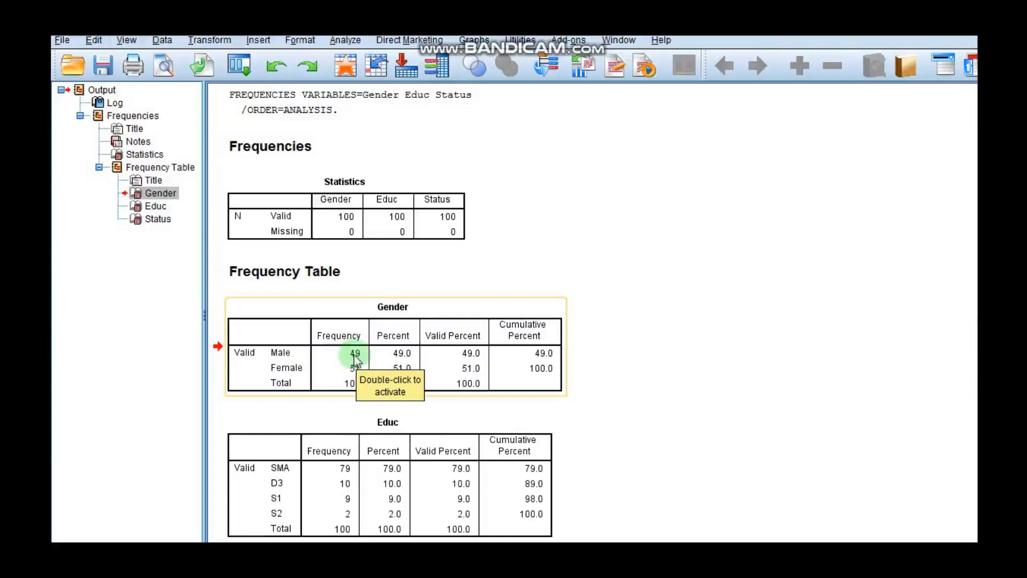
click(407, 360)
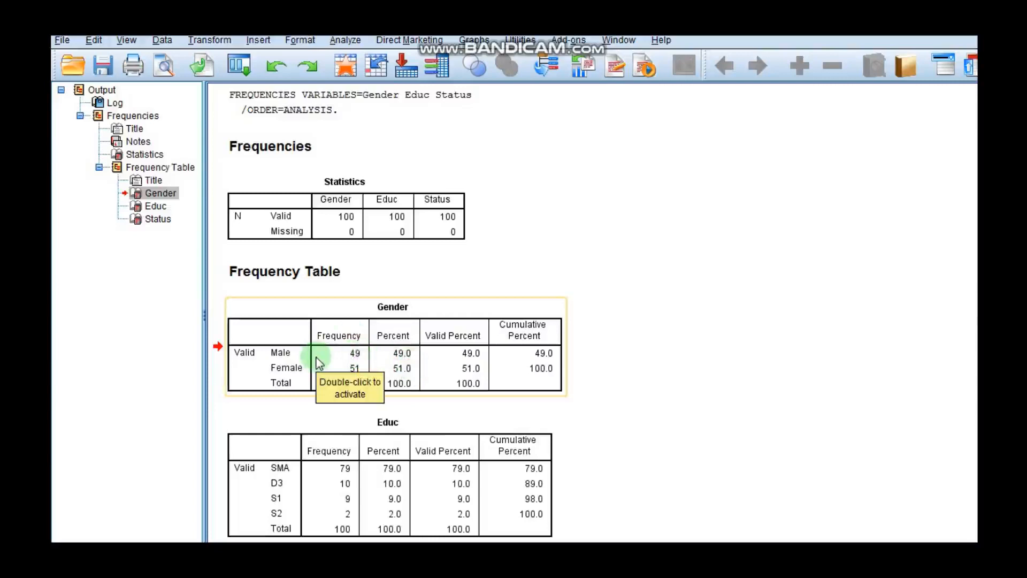
click(378, 353)
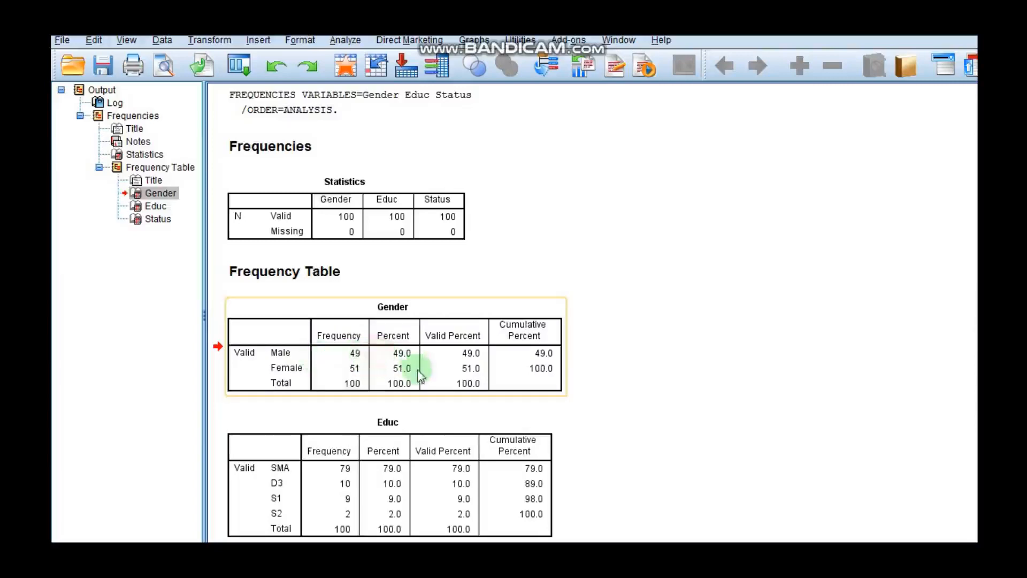
click(279, 372)
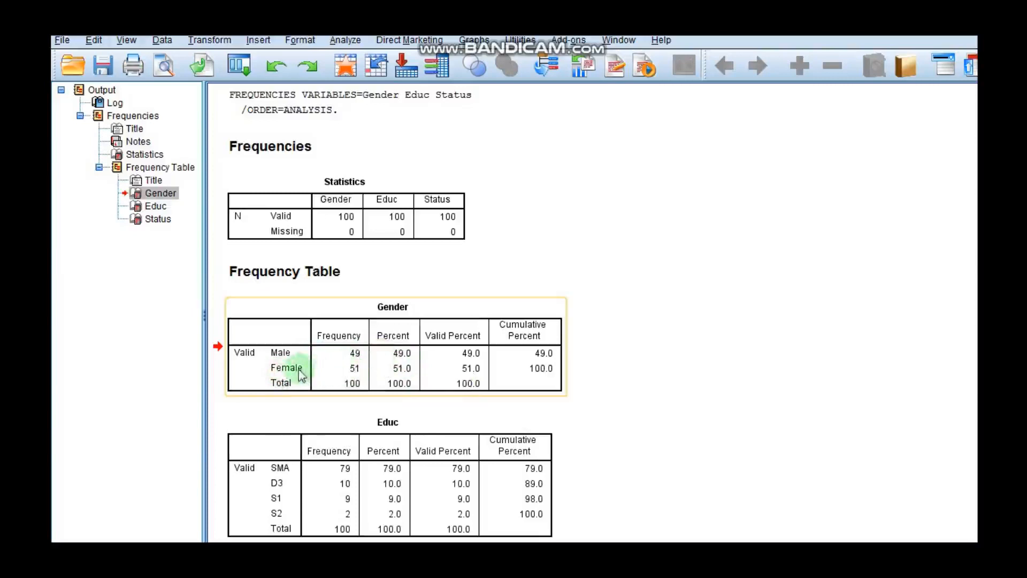
double_click(357, 372)
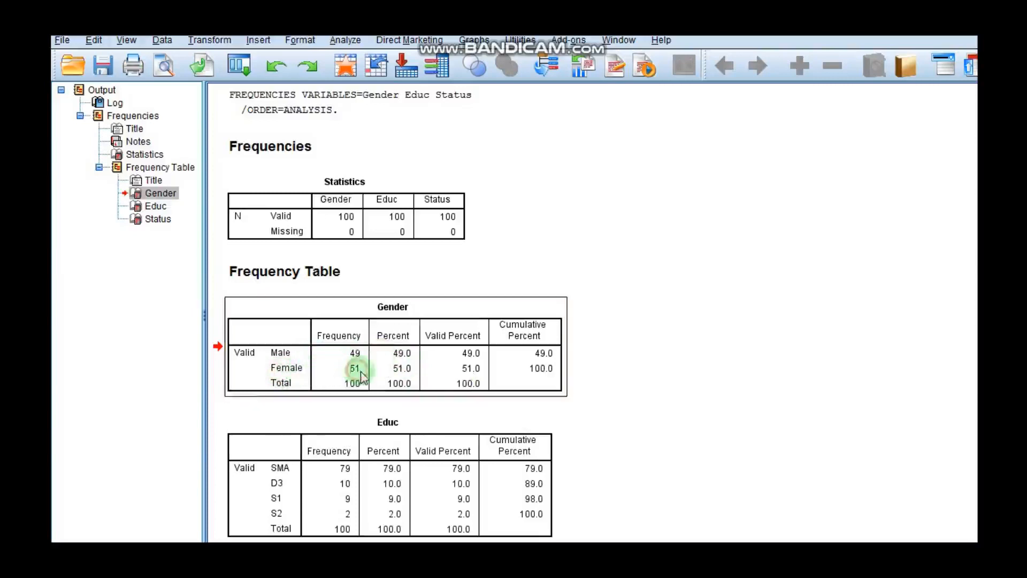
click(407, 374)
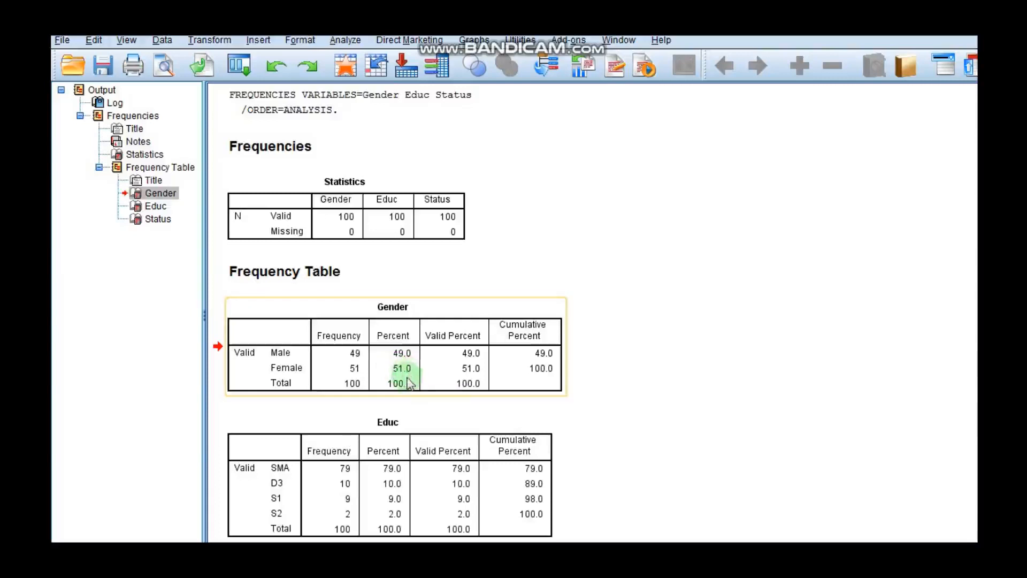
- Examine the Educ and Status frequency tables and compare the valid percent figures across all three tables
scroll(407, 390, down, 5)
click(420, 325)
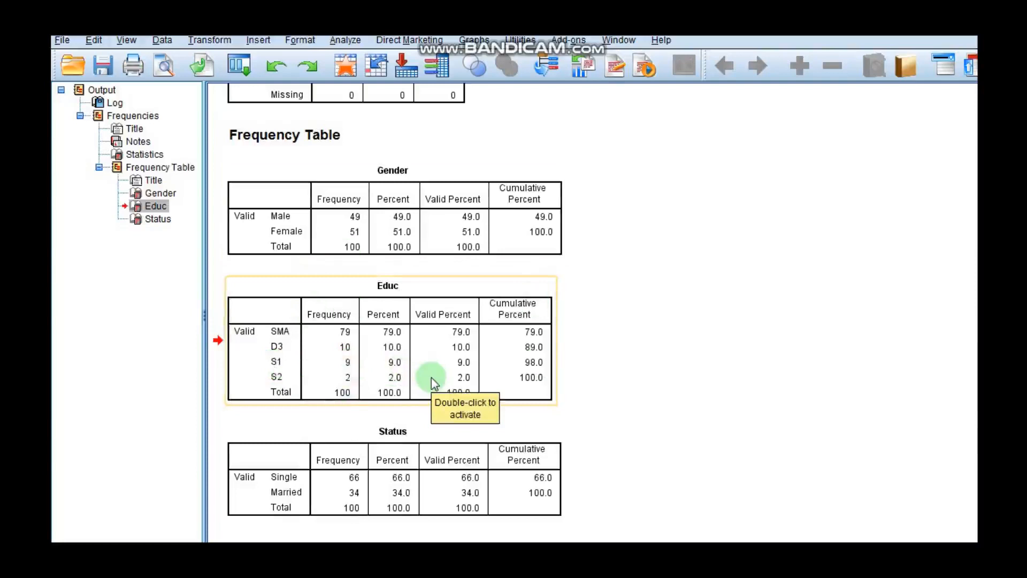
click(425, 475)
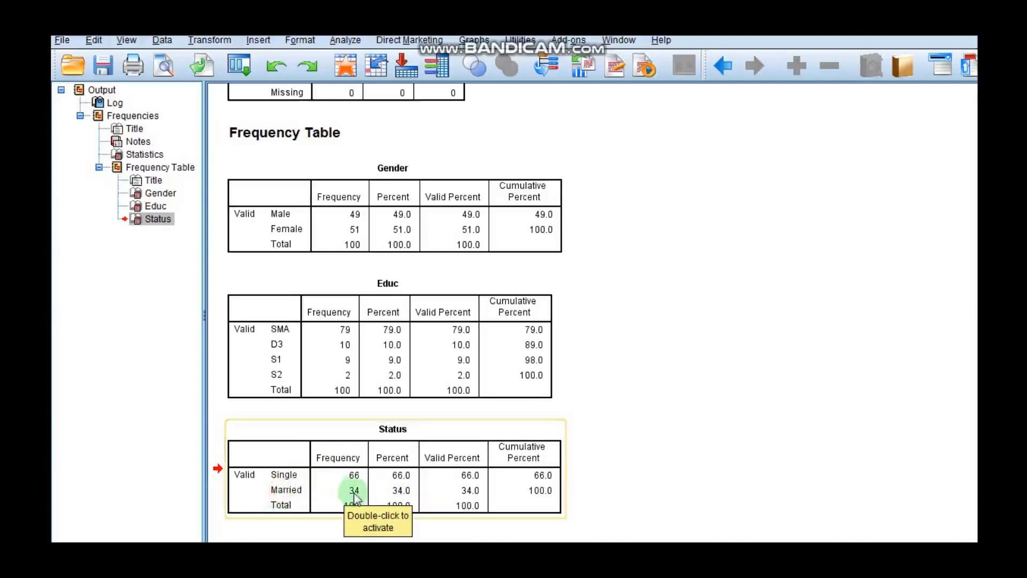
click(631, 408)
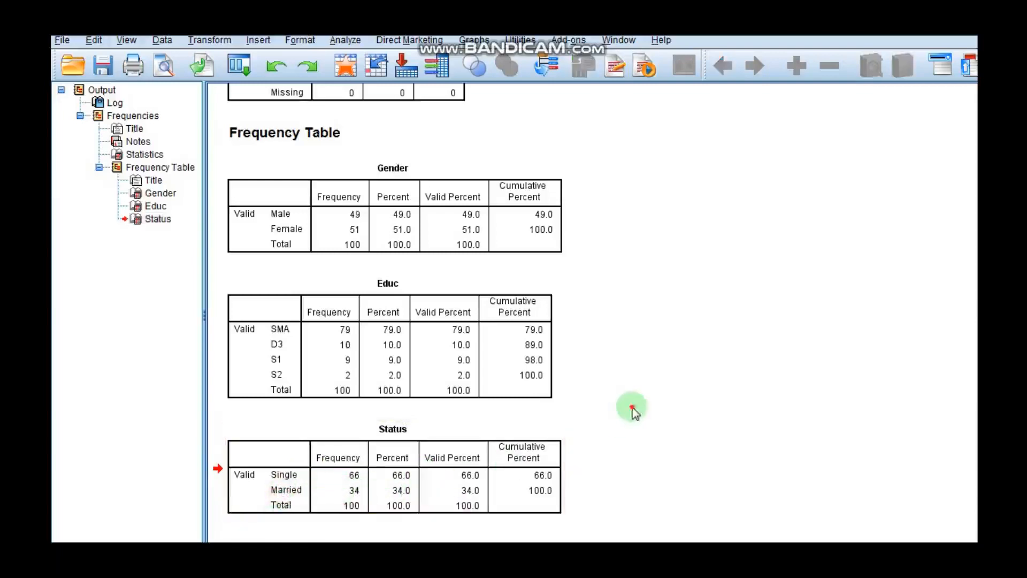
scroll(643, 424, up, 3)
scroll(643, 425, down, 3)
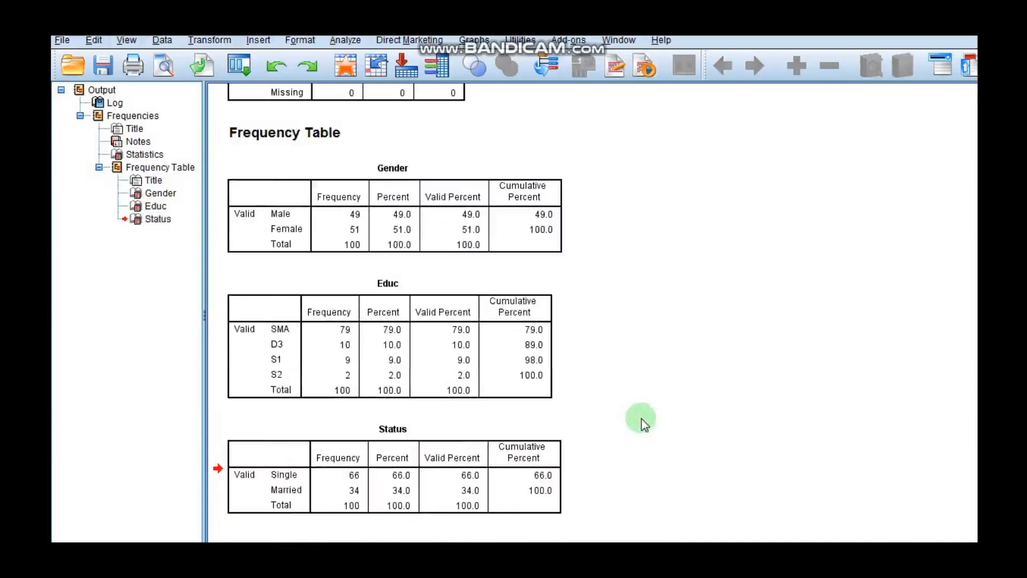
click(460, 216)
click(463, 331)
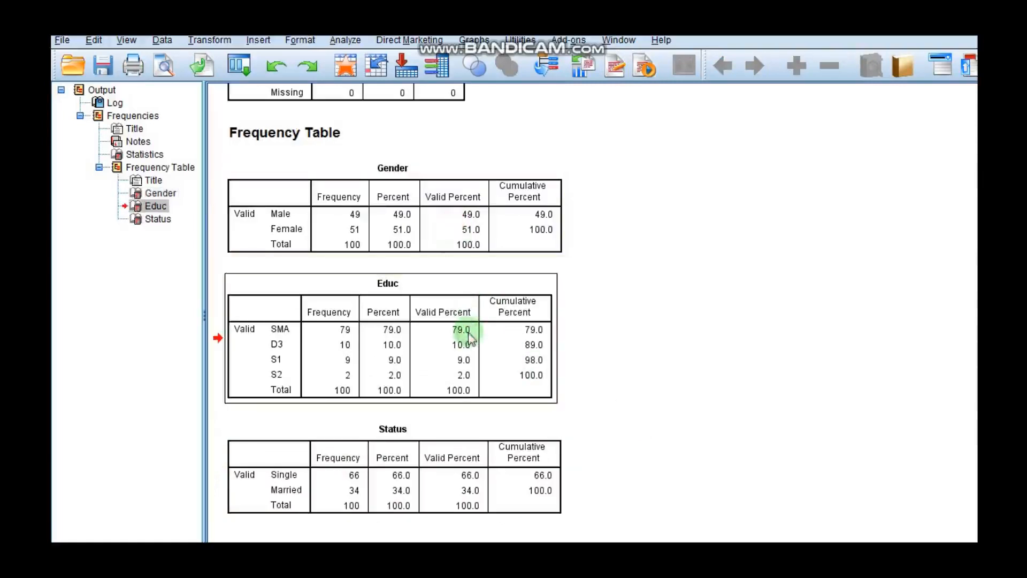
click(468, 455)
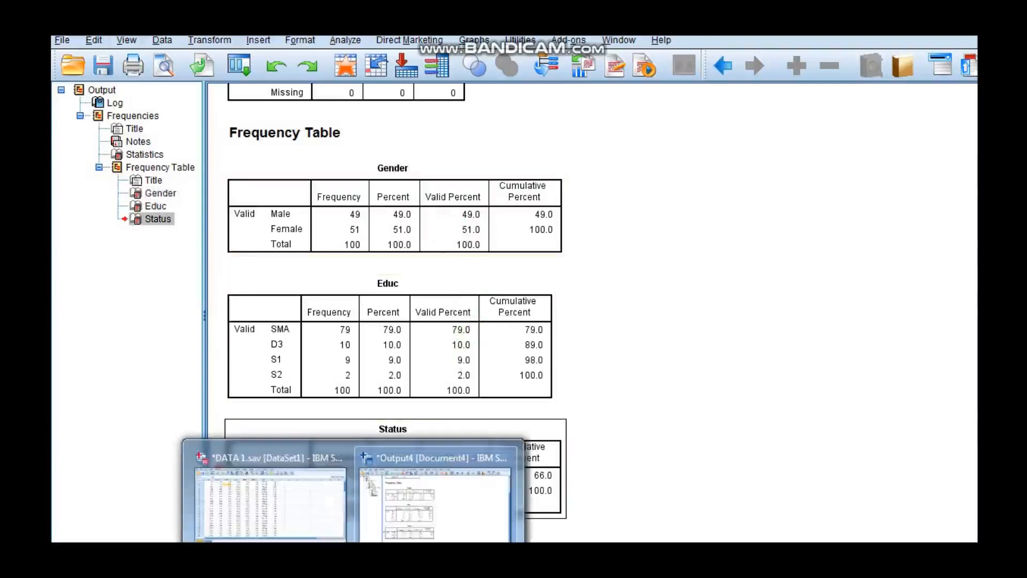
- Return to the DATA 1.sav dataset and check the measurement level defined for each variable, including Gaji
click(320, 513)
click(349, 210)
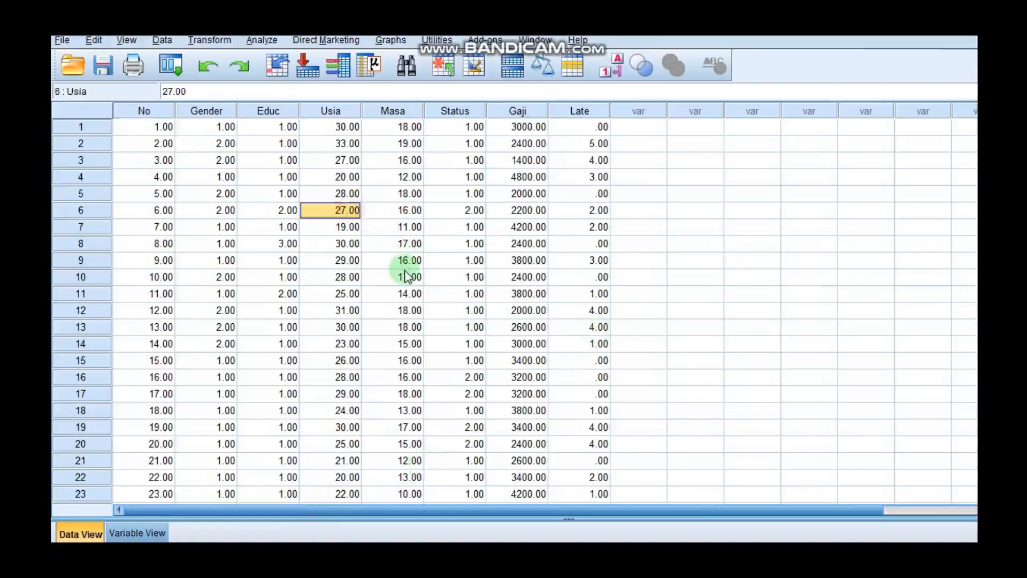
click(373, 159)
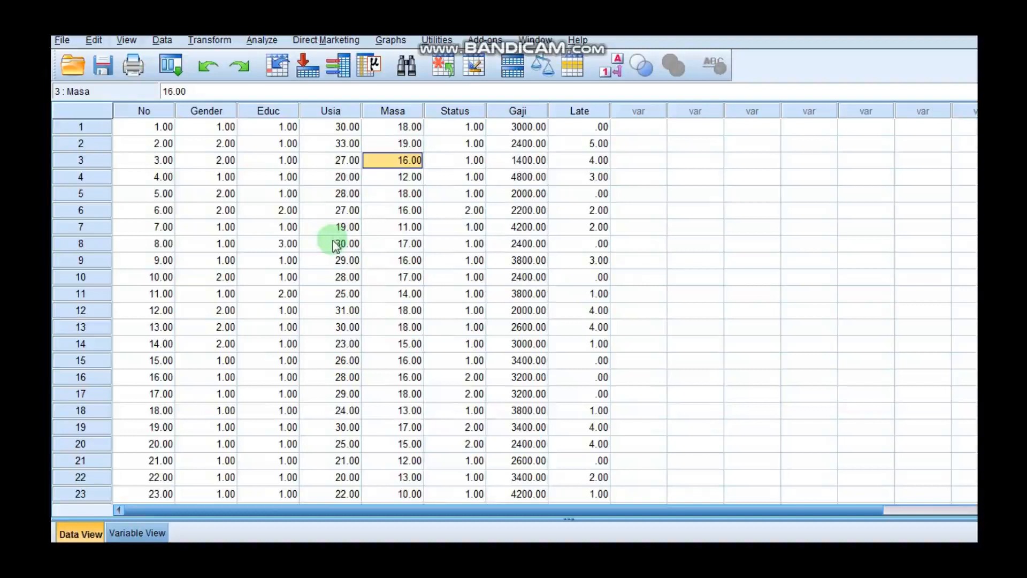
click(137, 533)
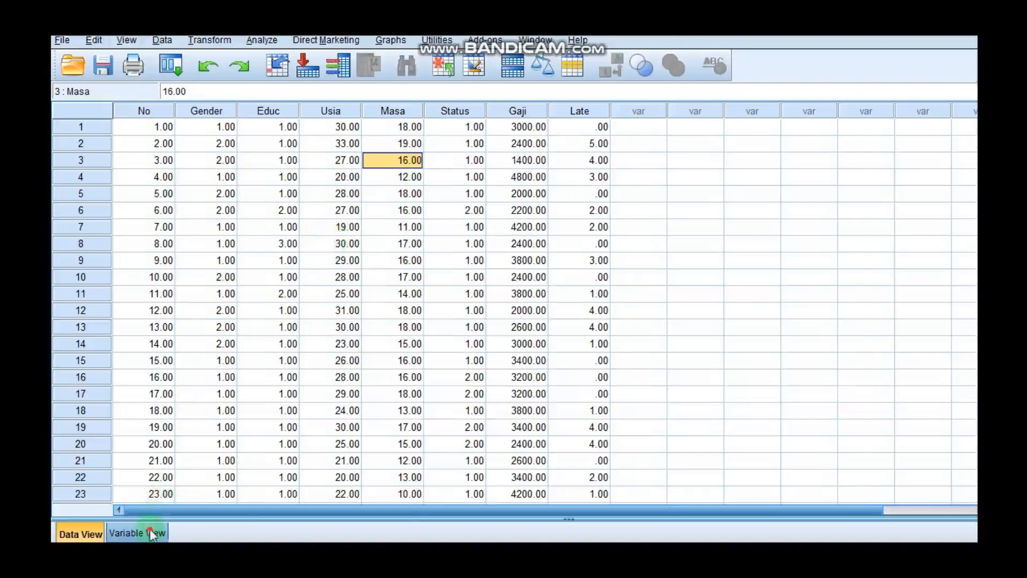
click(719, 209)
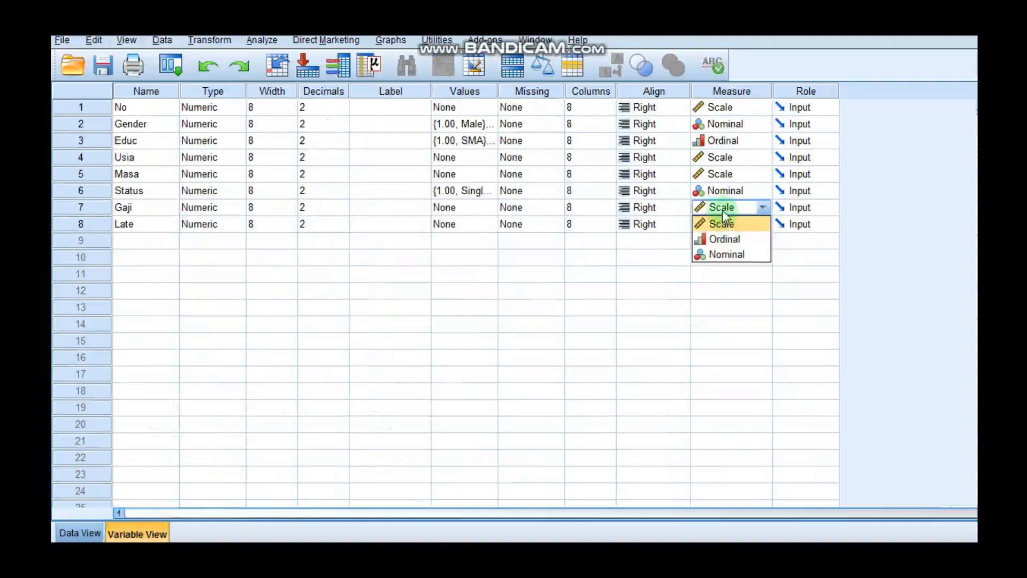
click(723, 211)
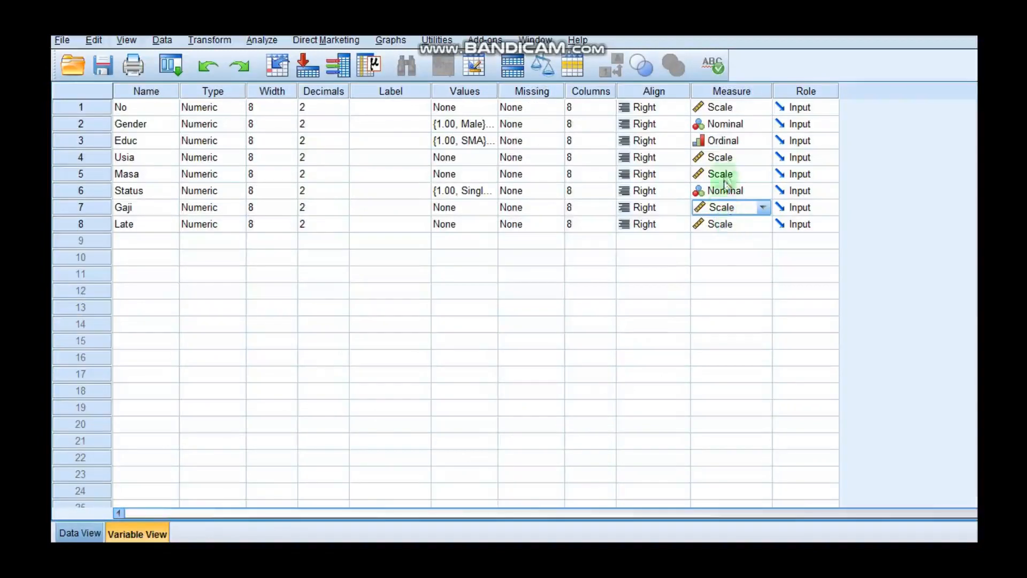
- Check the measurement level options set for the Usia and Masa variables
click(728, 158)
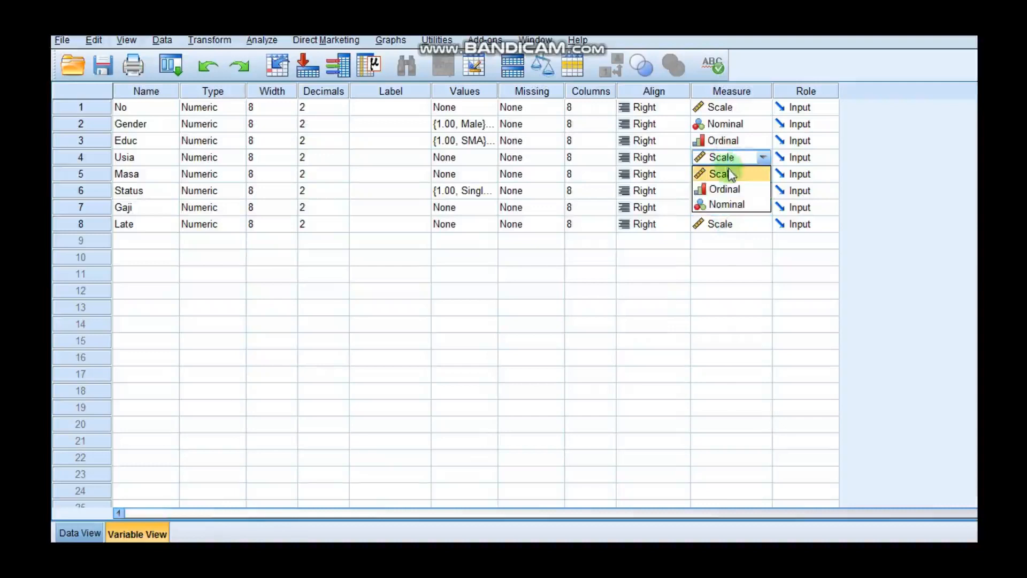
click(780, 272)
click(726, 176)
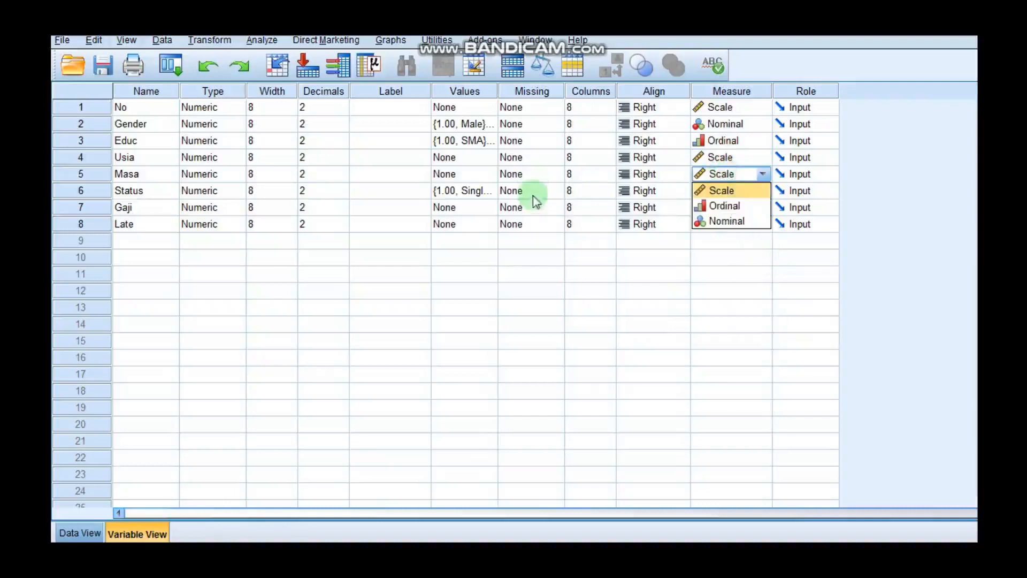
- Start a Descriptives analysis from the data view and add Usia and Masa as analysis variables
click(77, 534)
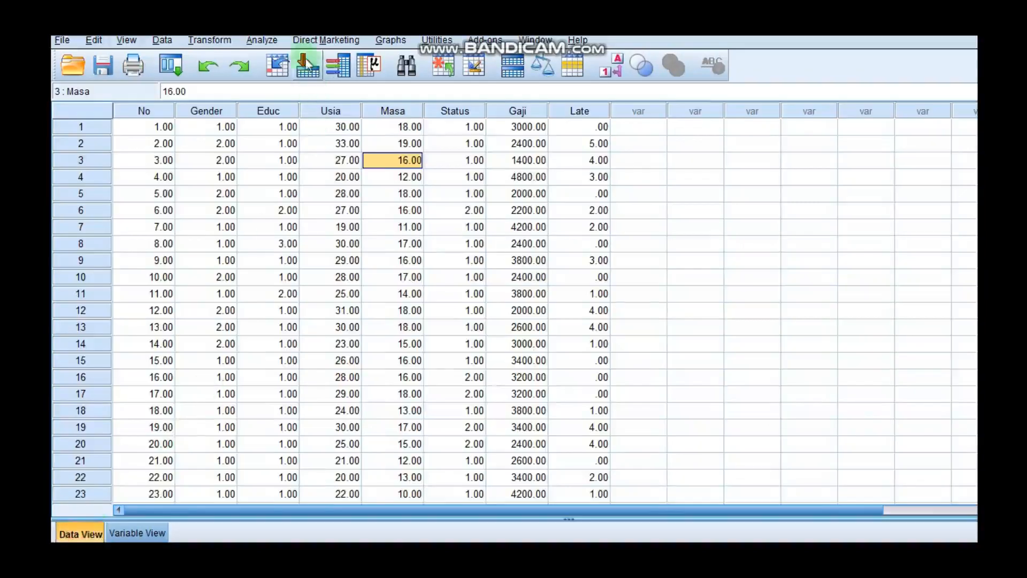
click(270, 42)
mouse_move(284, 79)
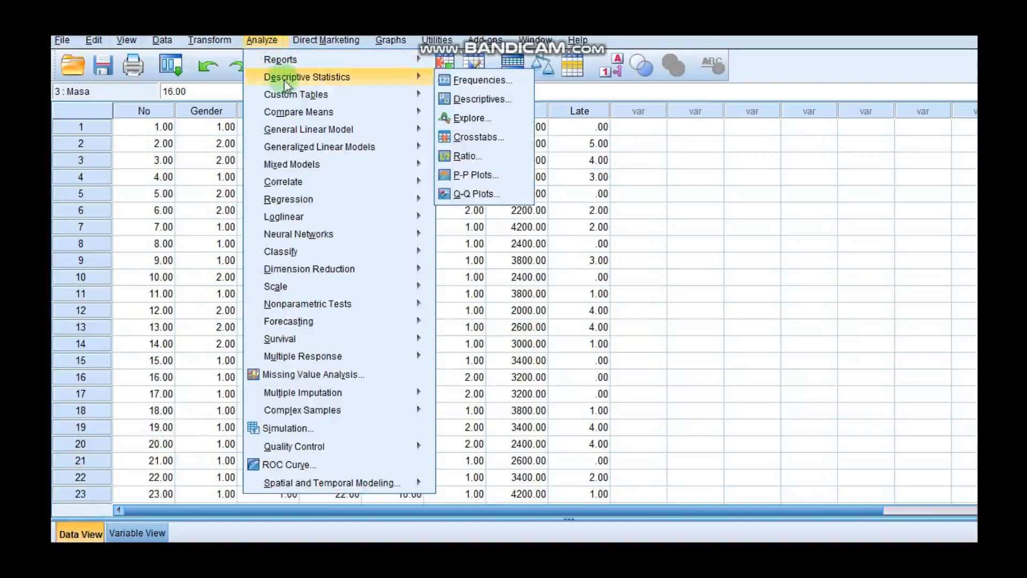
click(470, 101)
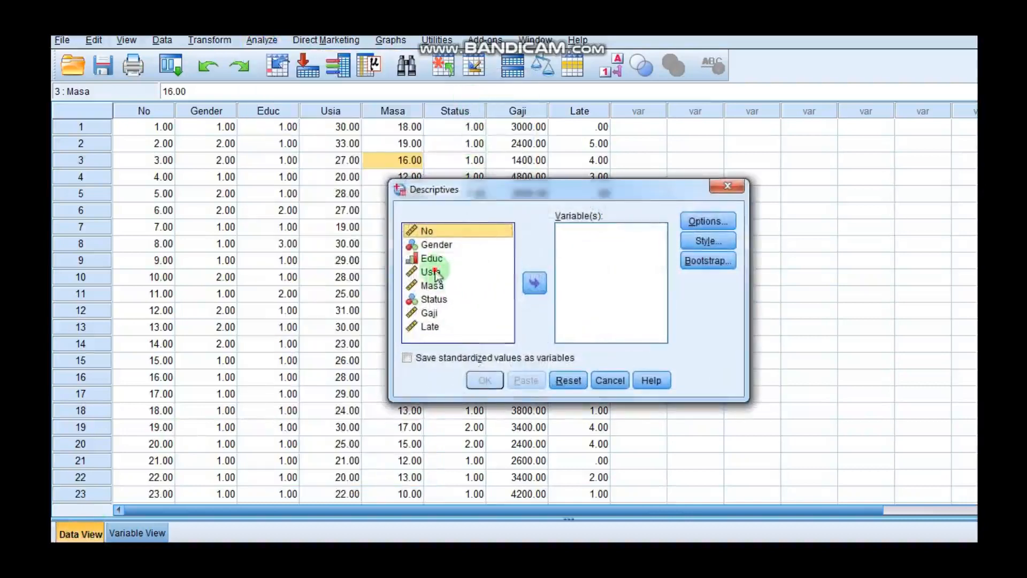
click(428, 271)
click(534, 283)
click(447, 273)
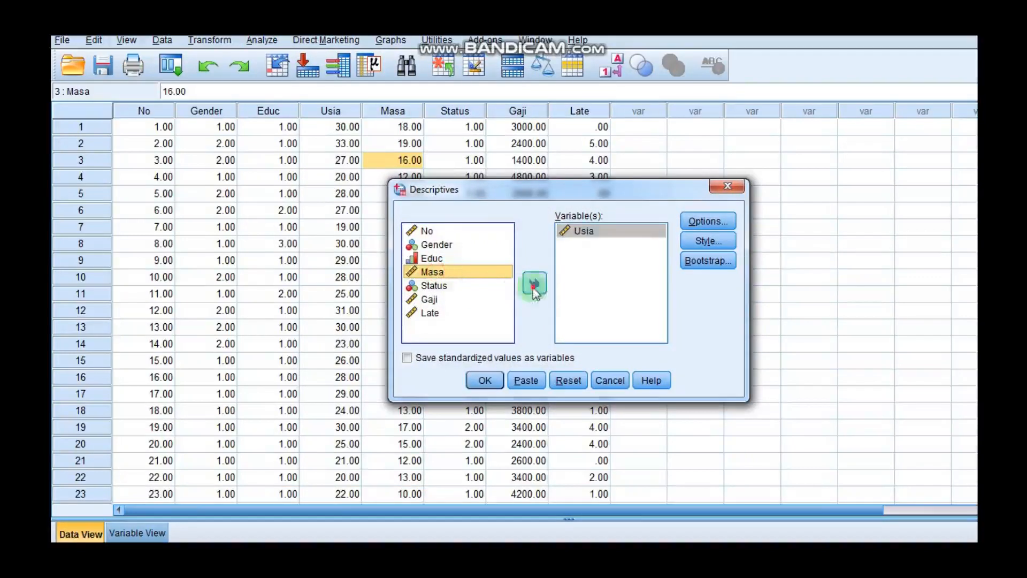
click(533, 283)
- Add Gaji and Late to the Descriptives variables and run the analysis
click(430, 285)
click(535, 284)
click(431, 285)
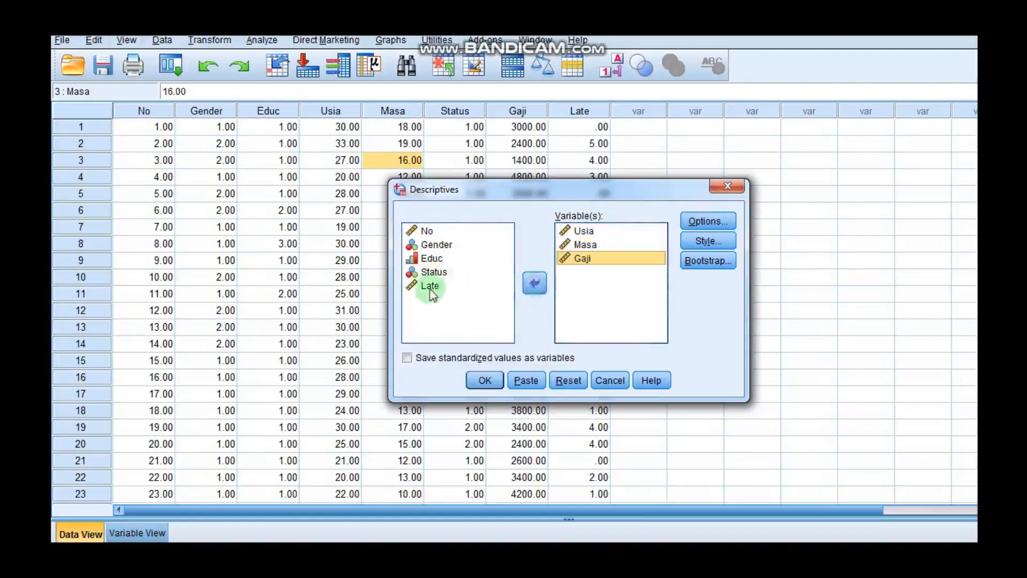
click(534, 282)
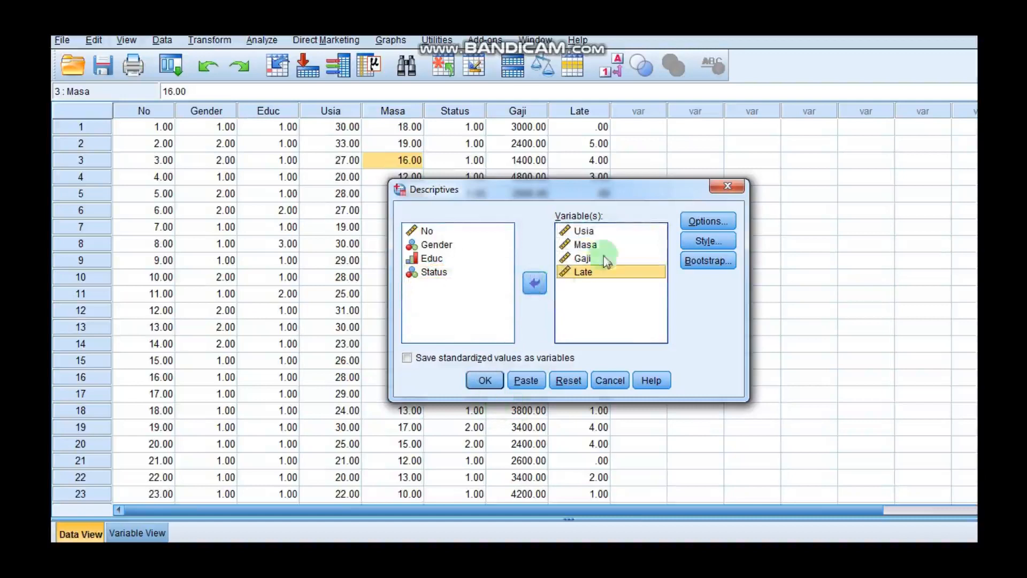
click(493, 381)
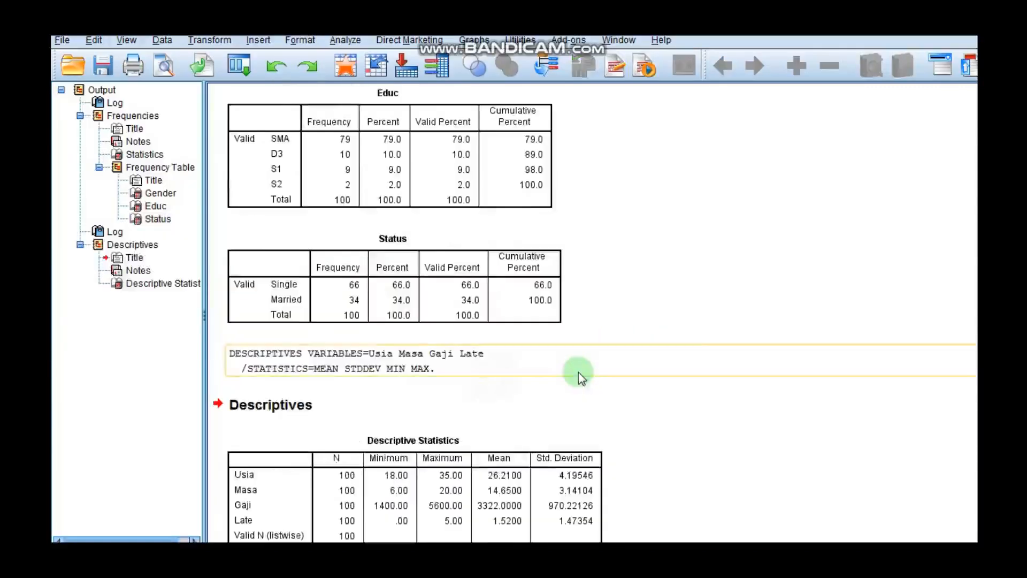
- Examine the minimum, maximum, mean and standard deviation of Usia, Masa and Gaji in the Descriptive Statistics table
scroll(690, 354, down, 1)
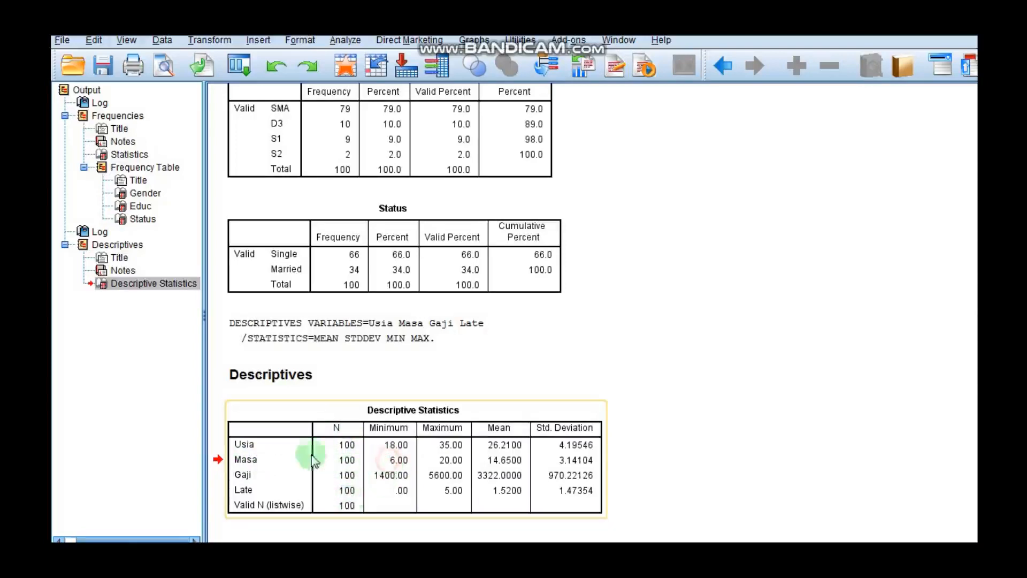
click(264, 449)
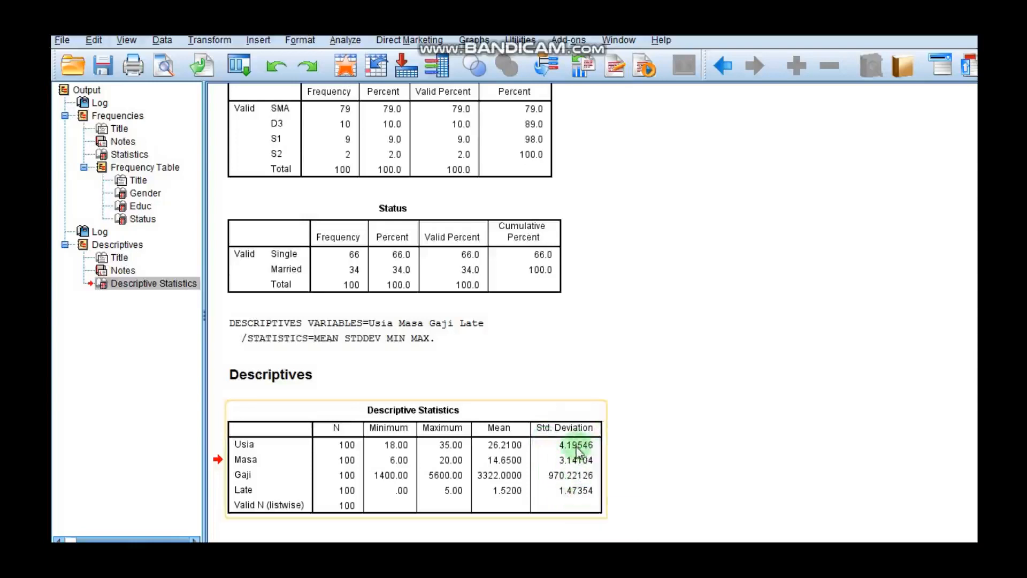
click(501, 448)
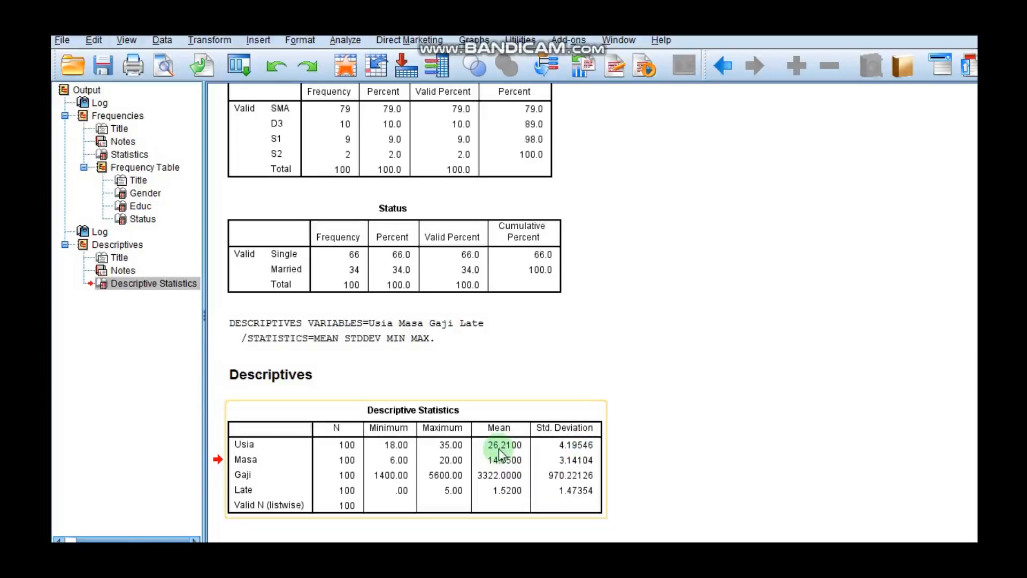
double_click(499, 452)
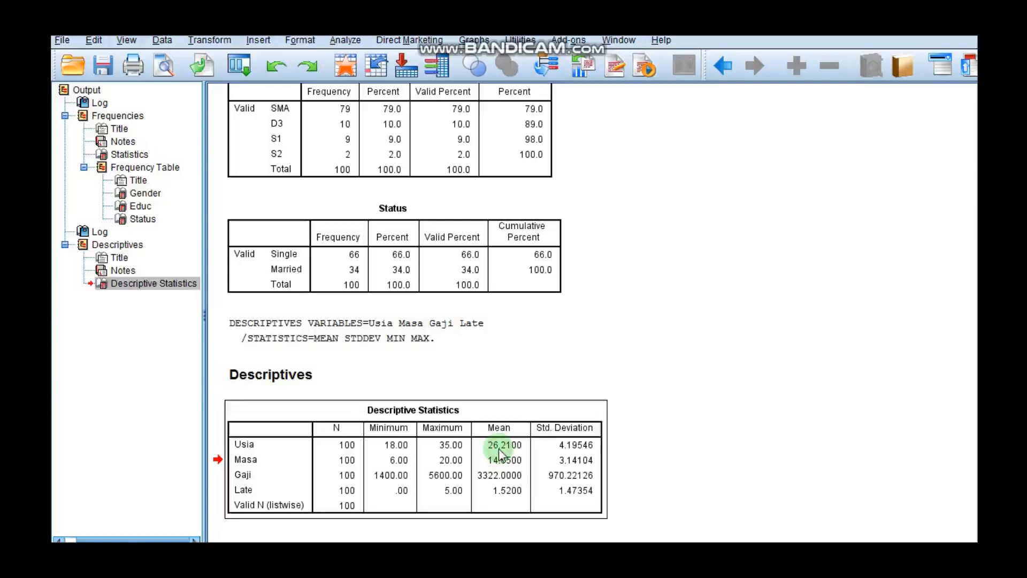
click(579, 449)
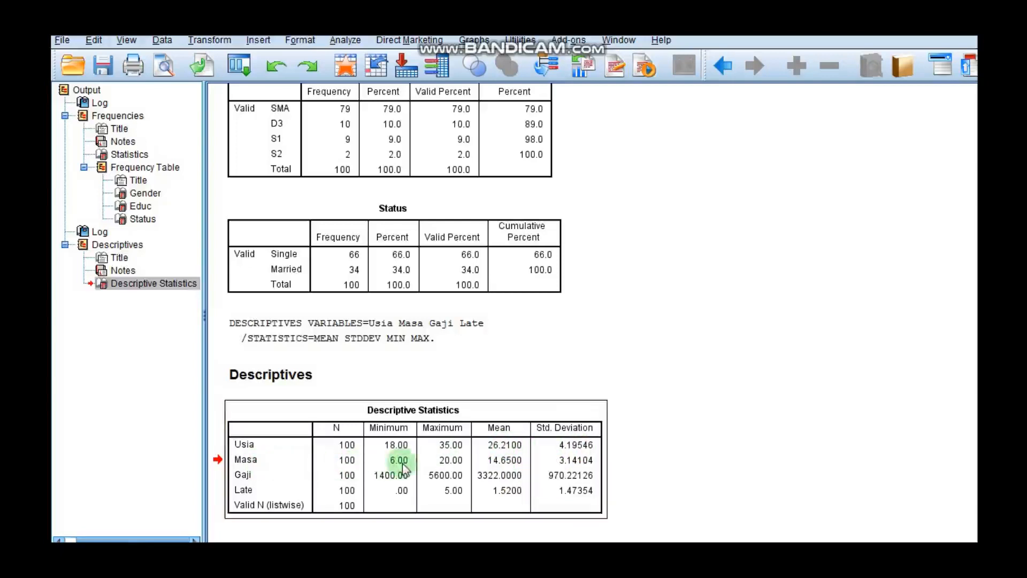
click(452, 464)
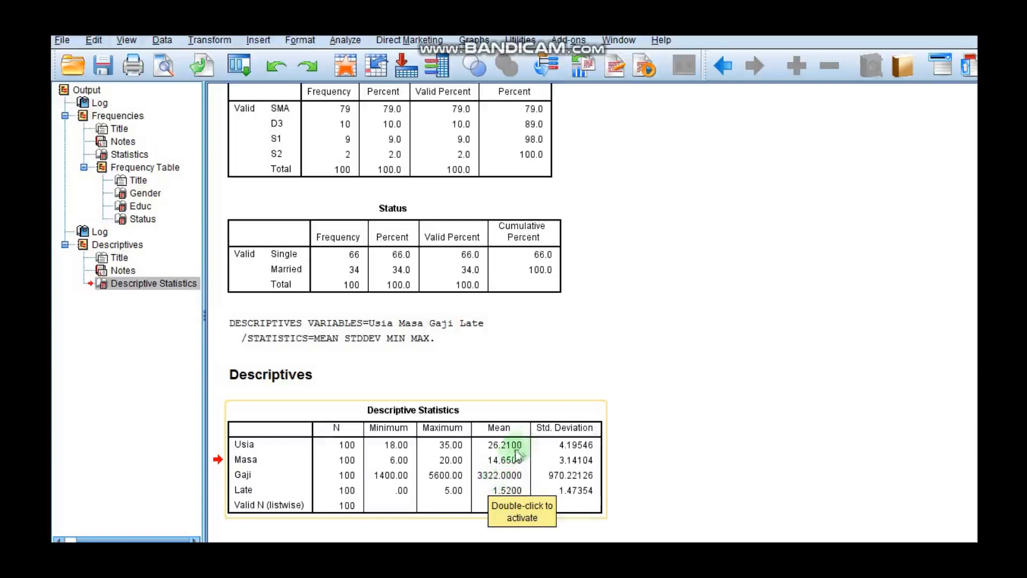
double_click(504, 477)
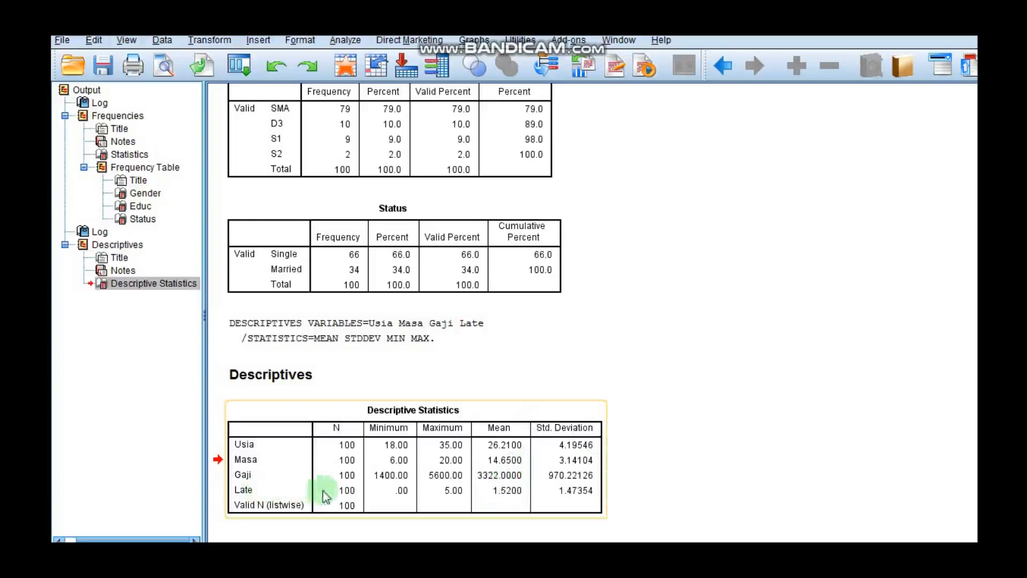
- Read the minimum, maximum, mean and standard deviation of Late in the Descriptive Statistics table
click(385, 493)
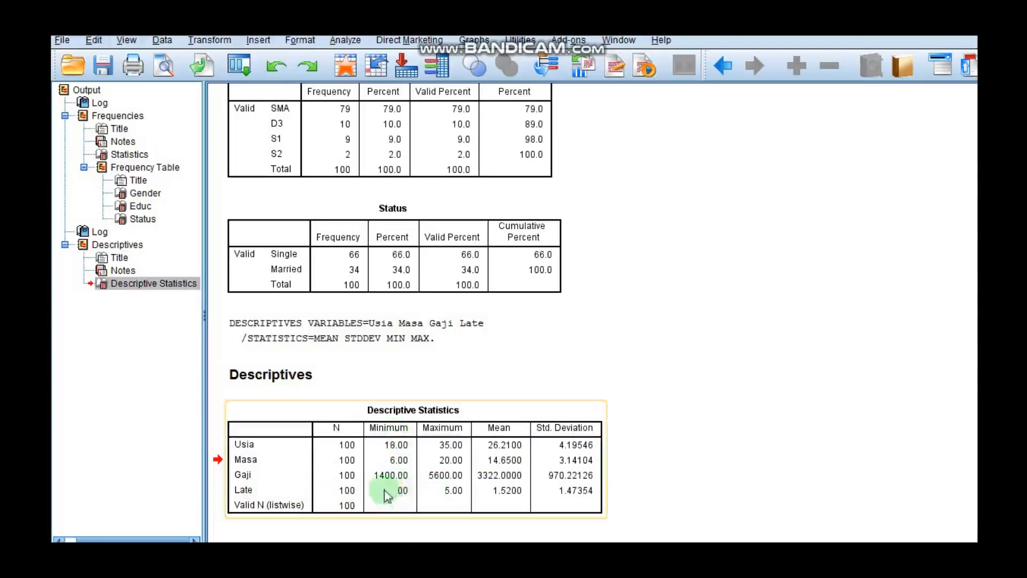
click(455, 492)
click(447, 491)
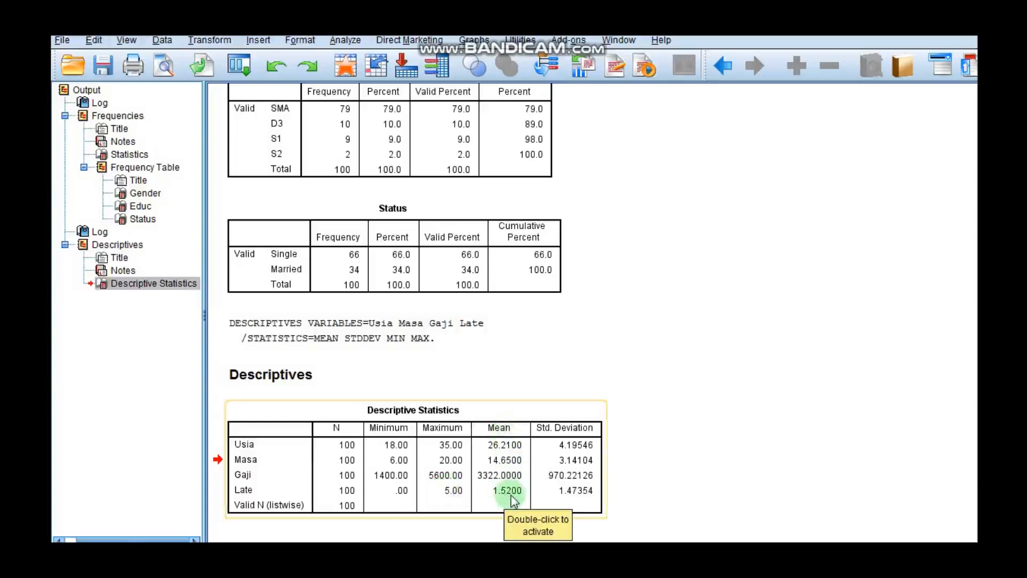
click(581, 495)
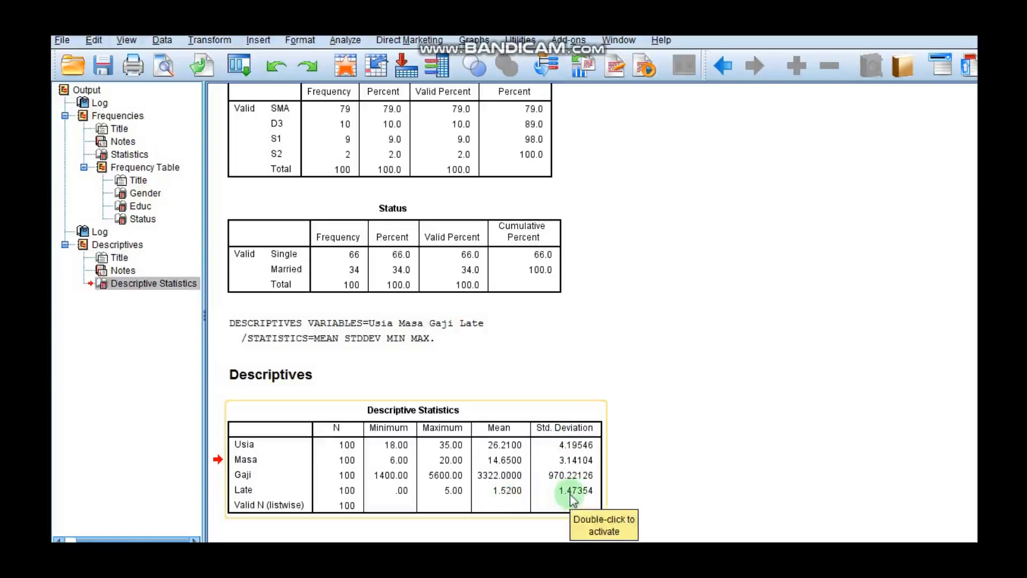
click(511, 497)
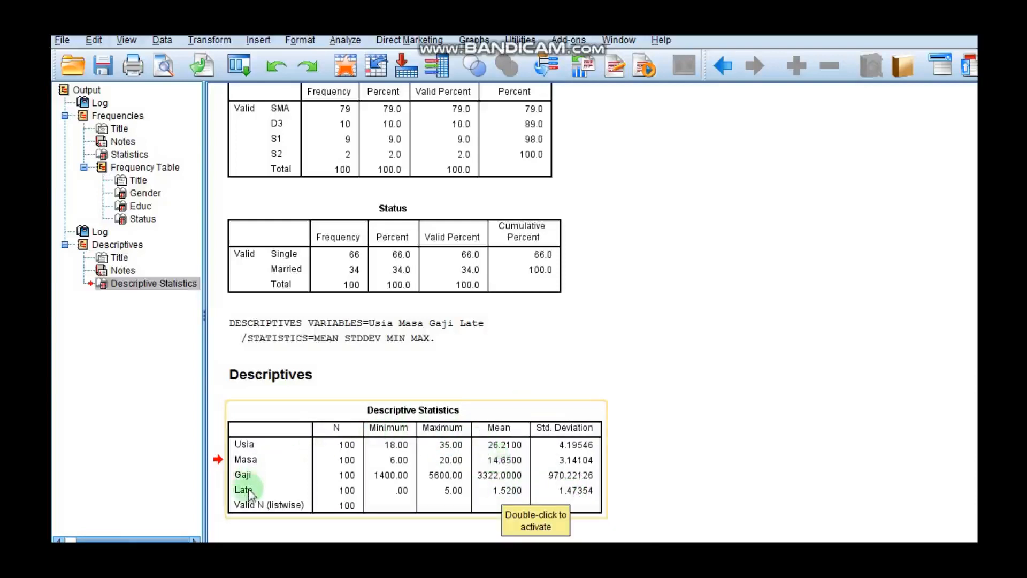
click(556, 491)
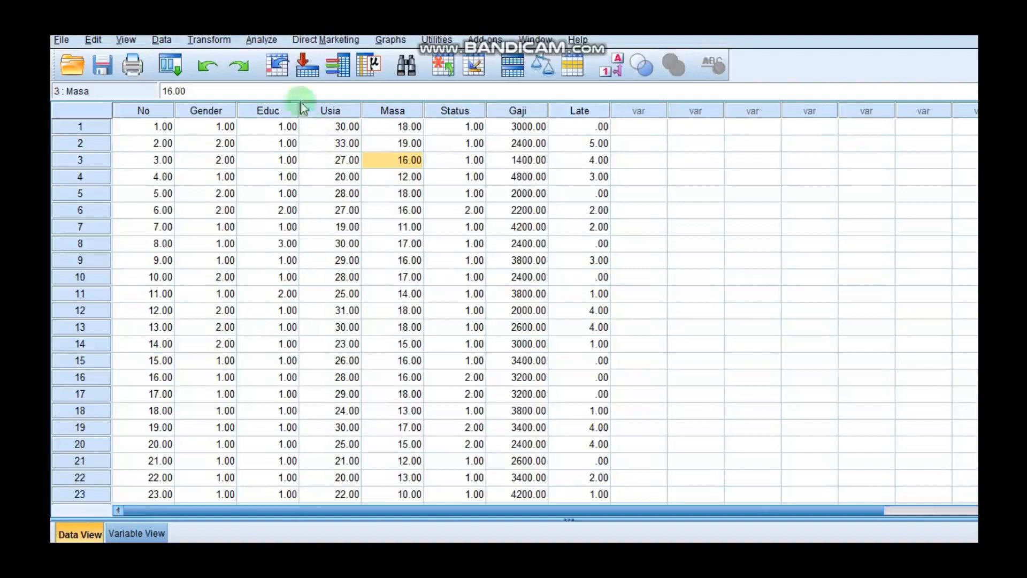
click(261, 40)
mouse_move(309, 80)
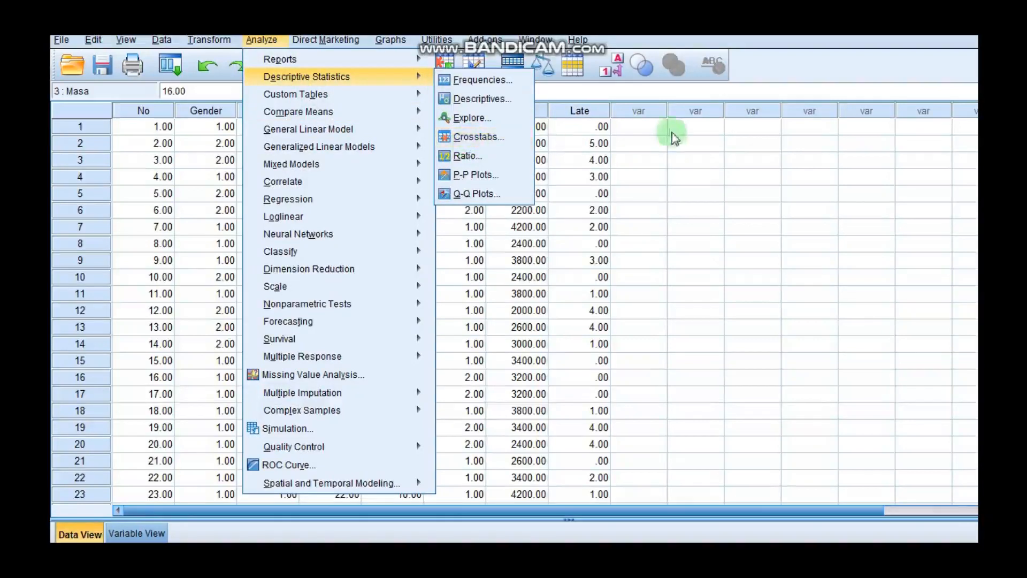
click(596, 145)
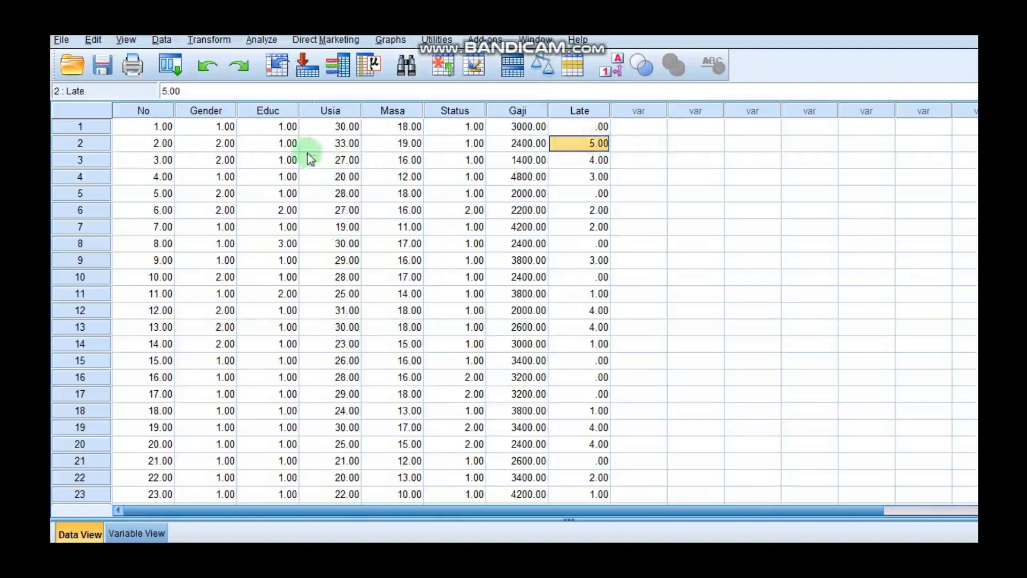
- Inspect the coded values in the Gender, Educ and Status columns of the dataset as candidates for cross-tabulation
click(295, 143)
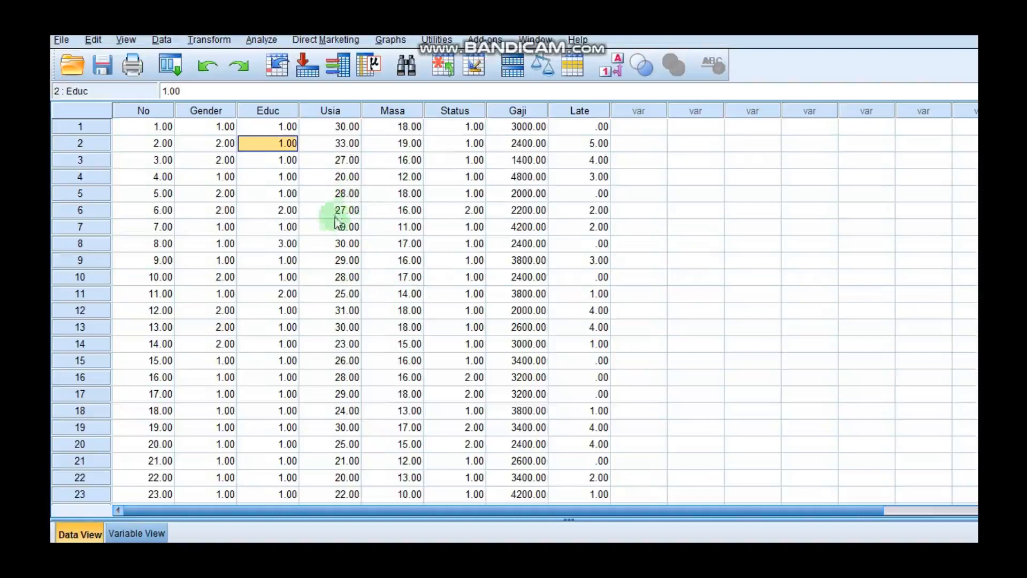
click(228, 142)
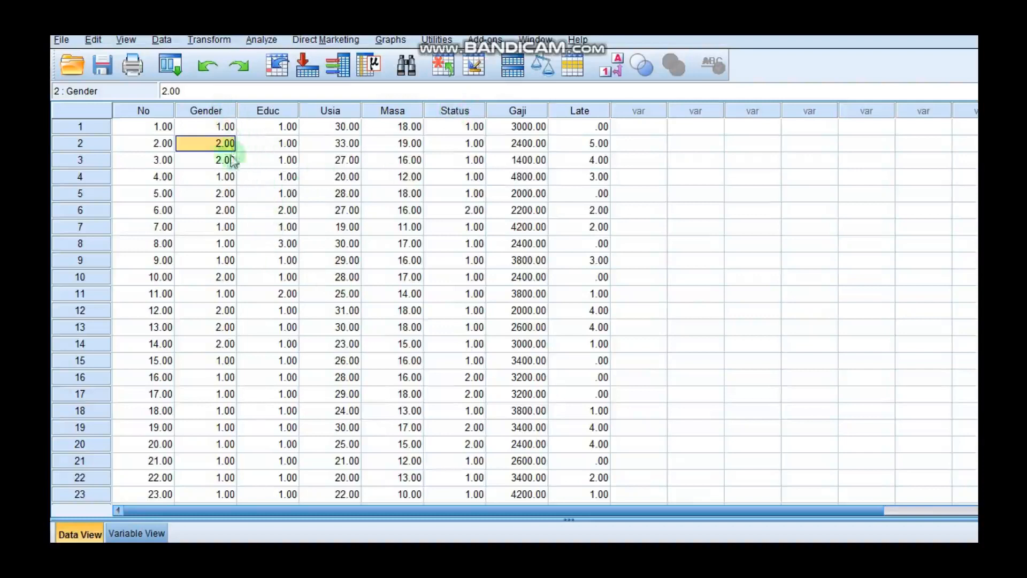
click(214, 111)
click(275, 110)
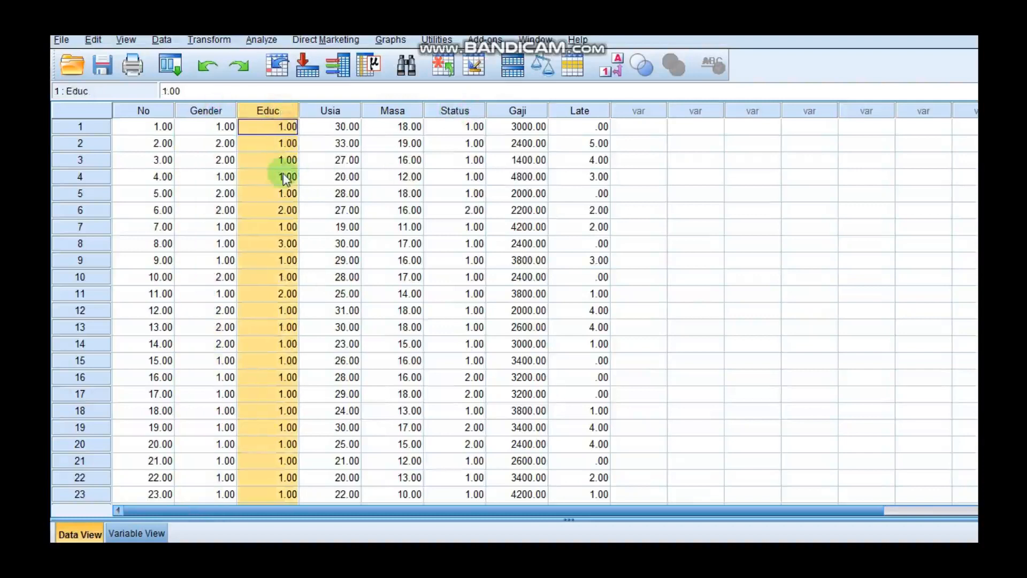
click(277, 163)
click(275, 126)
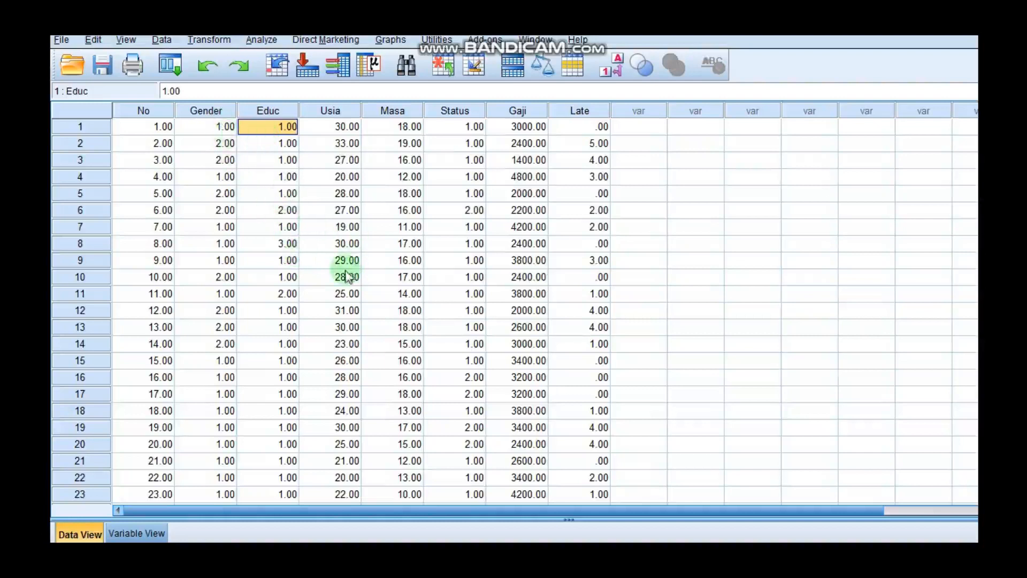
click(214, 112)
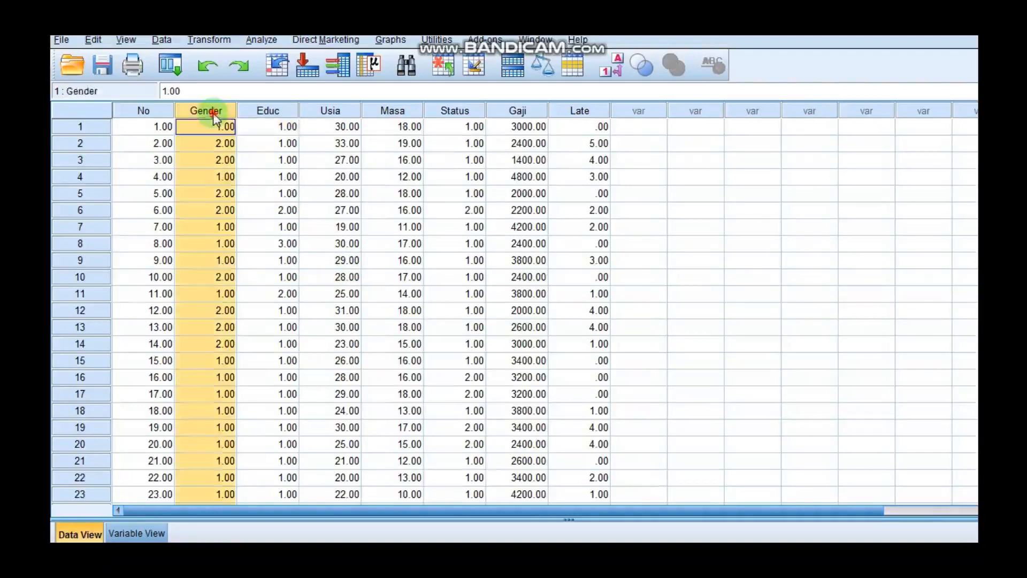
click(462, 112)
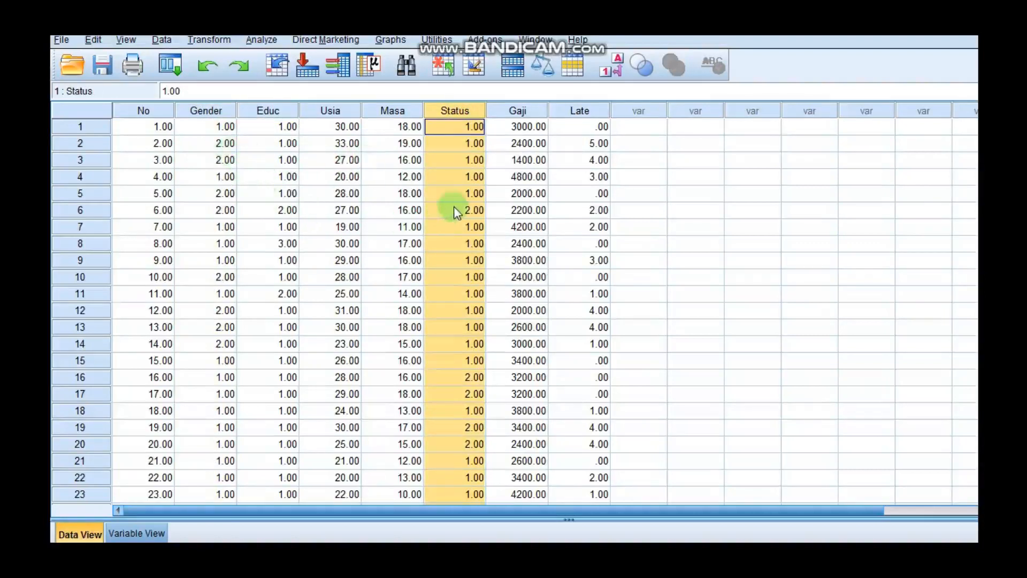
click(262, 193)
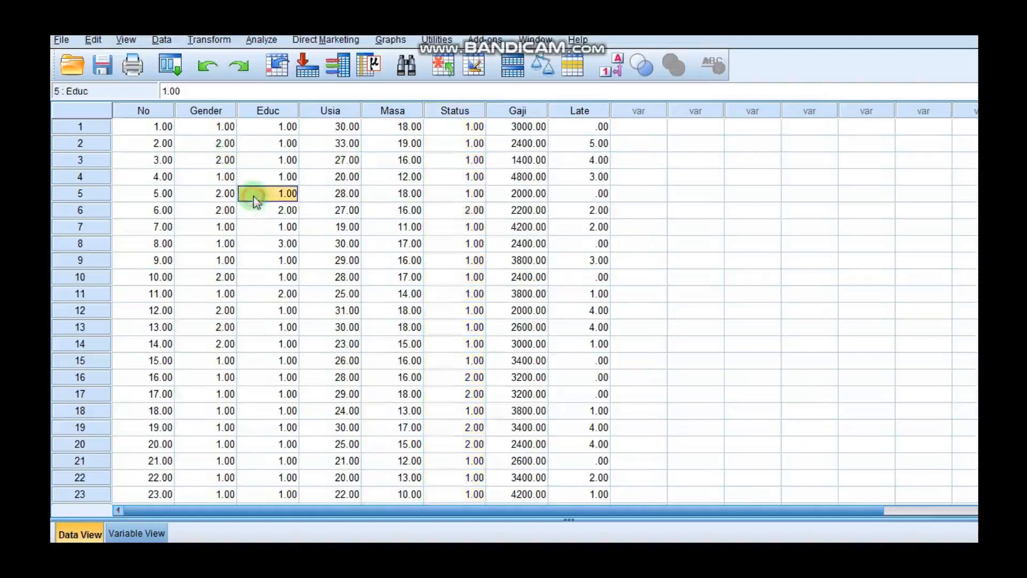
- Start a Crosstabs analysis and assign Gender as the row variable
click(262, 40)
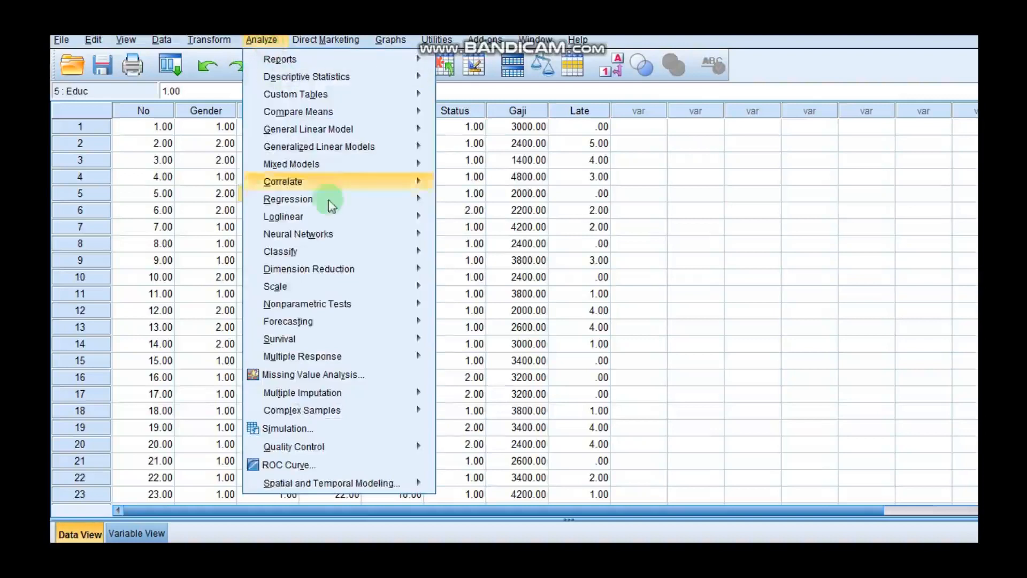
mouse_move(343, 89)
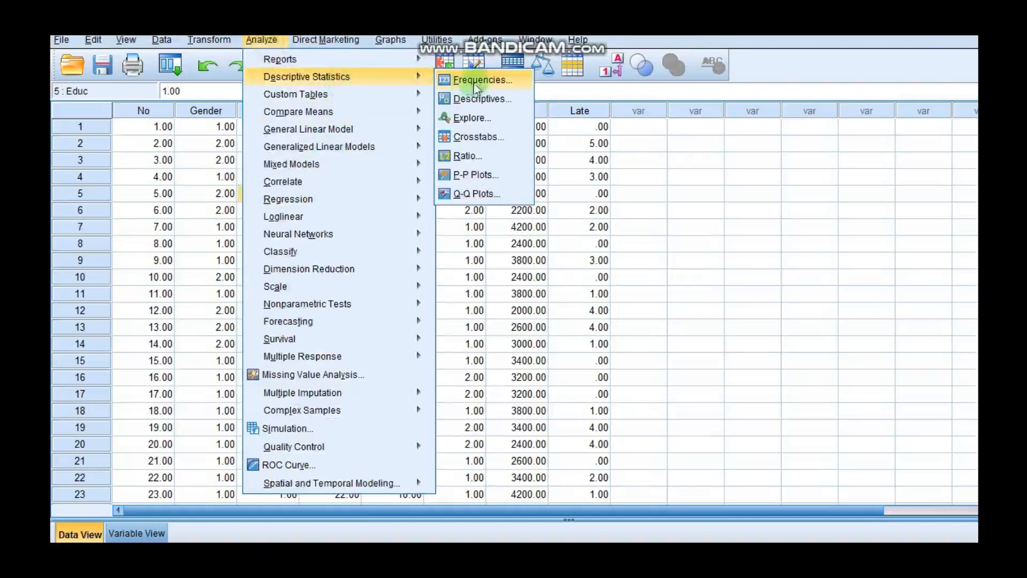
click(482, 138)
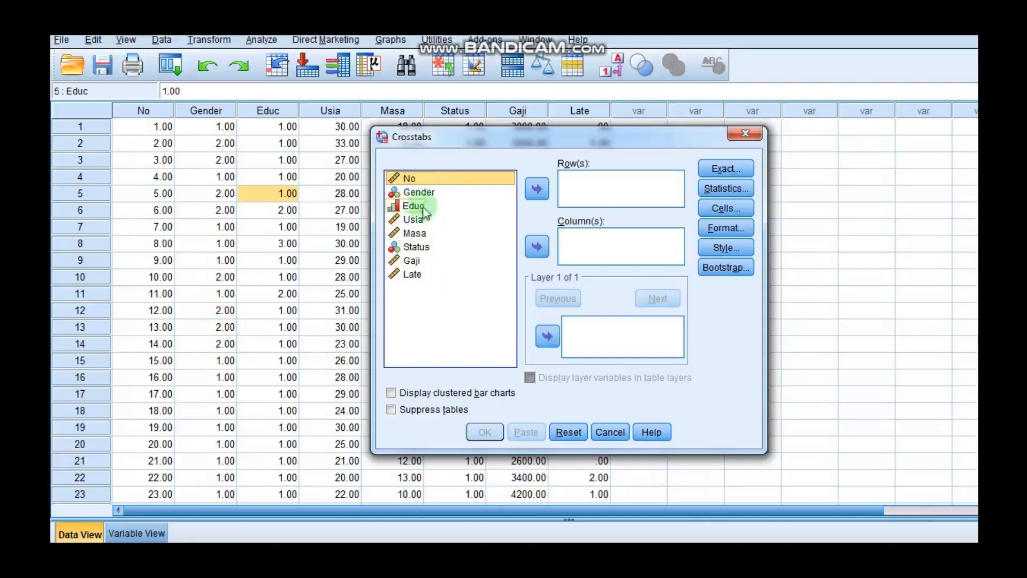
click(419, 192)
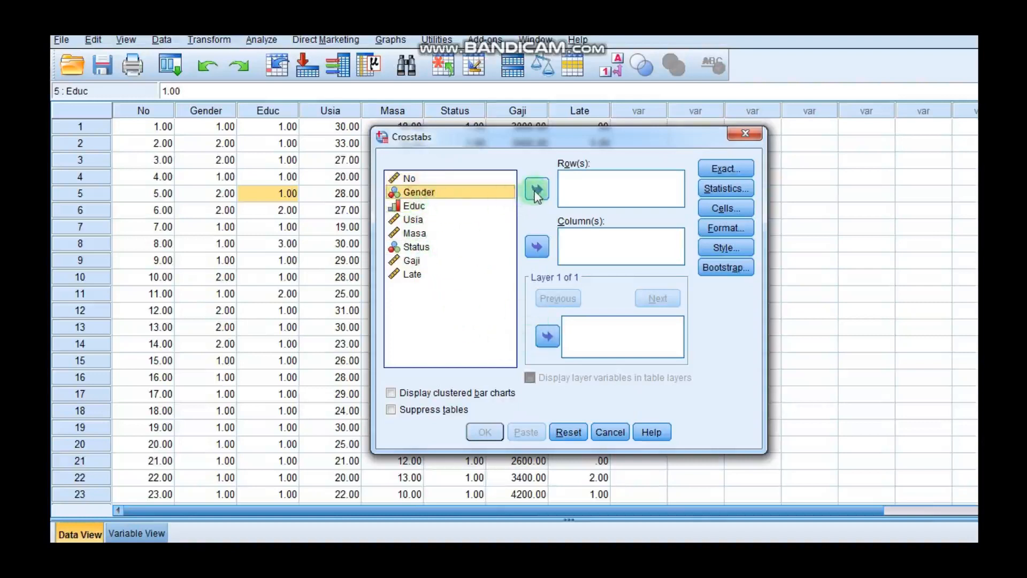
click(537, 189)
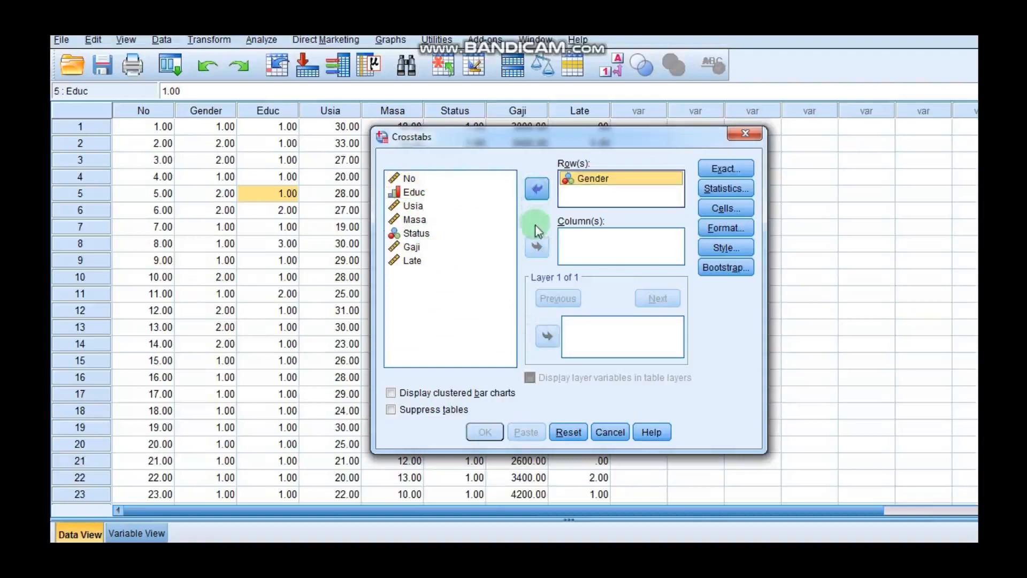
- Run the crosstab with Status and Educ as column variables and clustered bar charts displayed
click(413, 235)
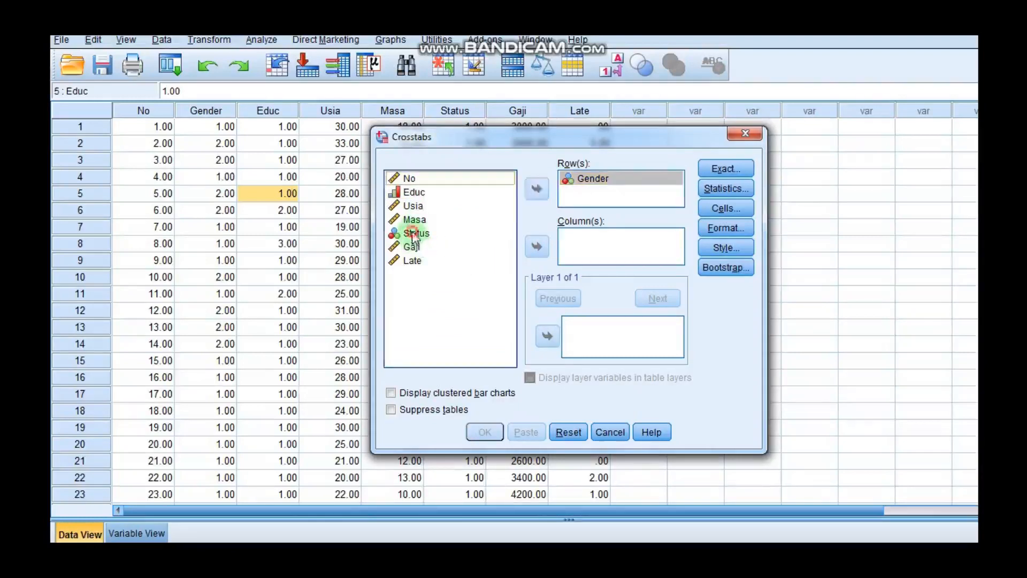
click(537, 246)
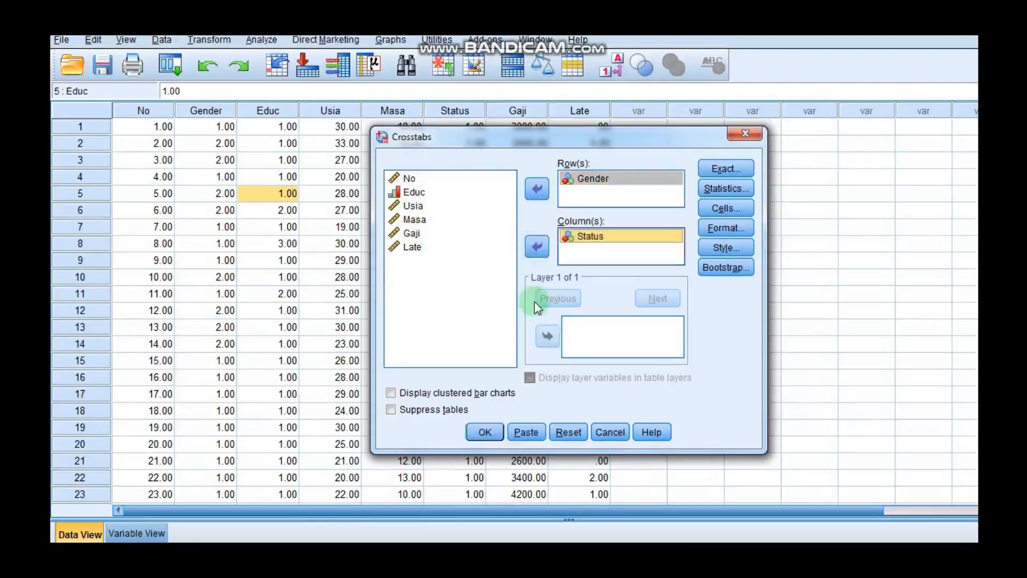
click(423, 193)
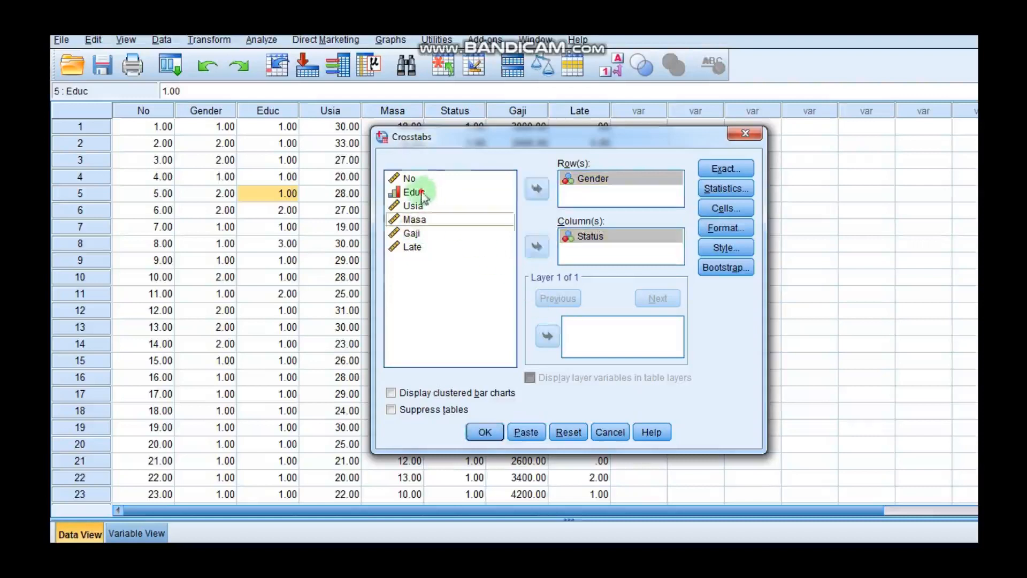
click(537, 246)
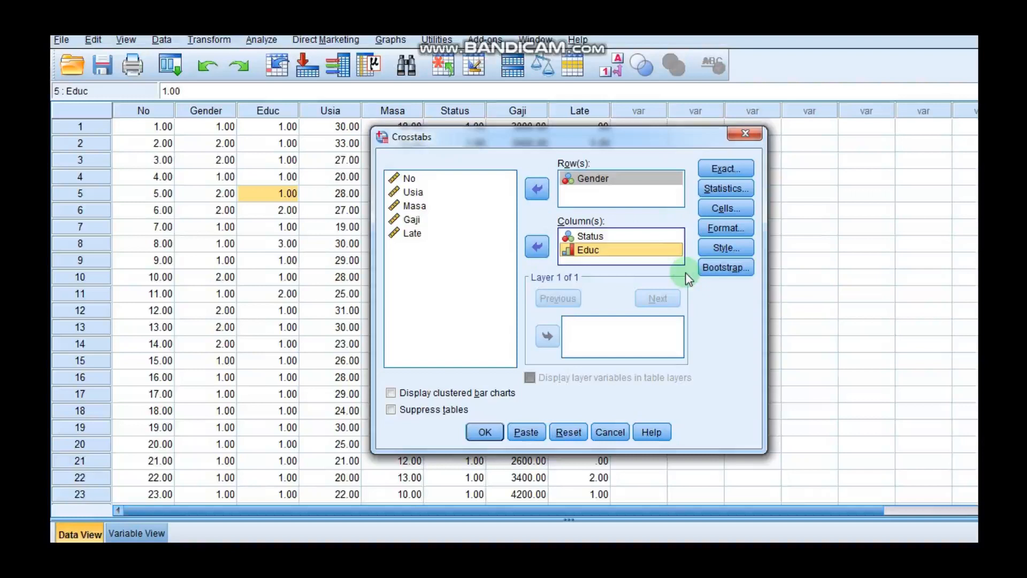
click(467, 392)
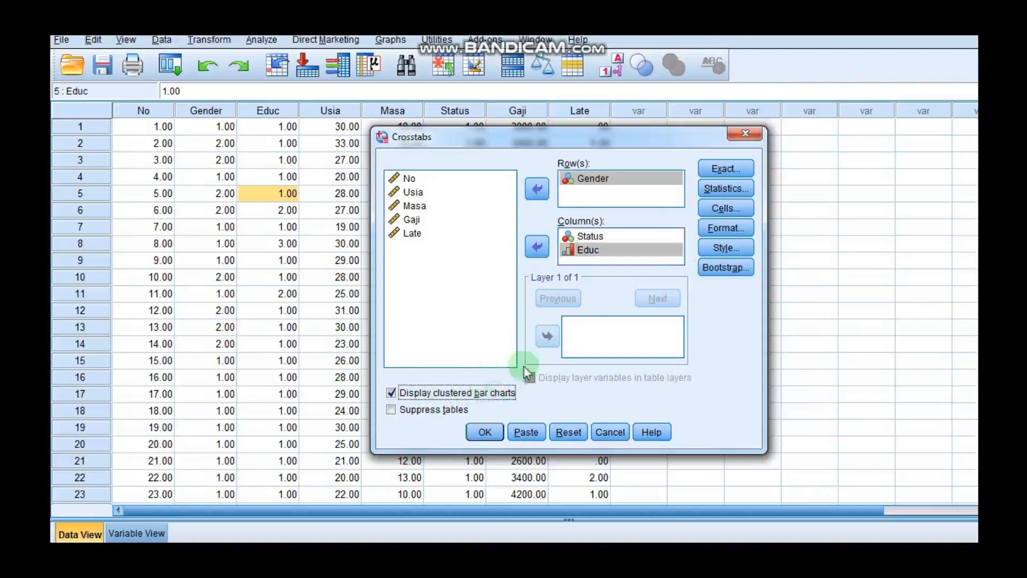
click(484, 431)
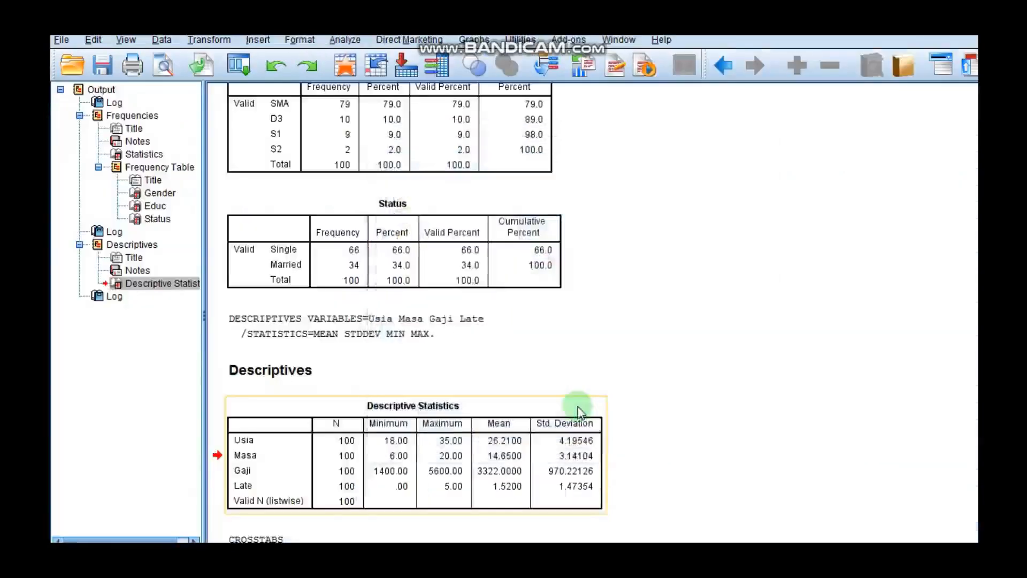
- Examine the single and married counts for males and females in the Gender * Status Crosstabulation
scroll(578, 409, up, 5)
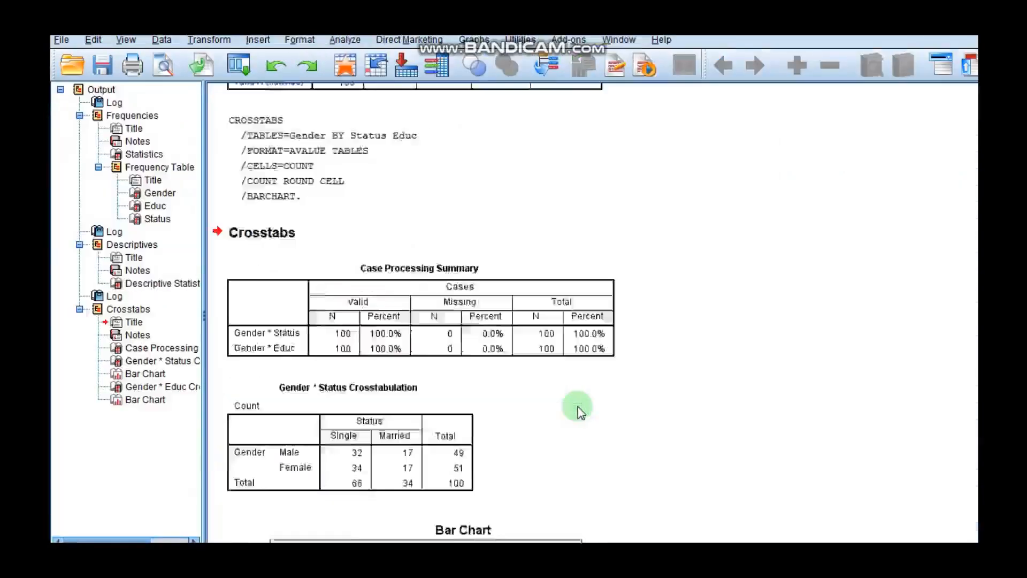
scroll(576, 408, down, 3)
click(446, 367)
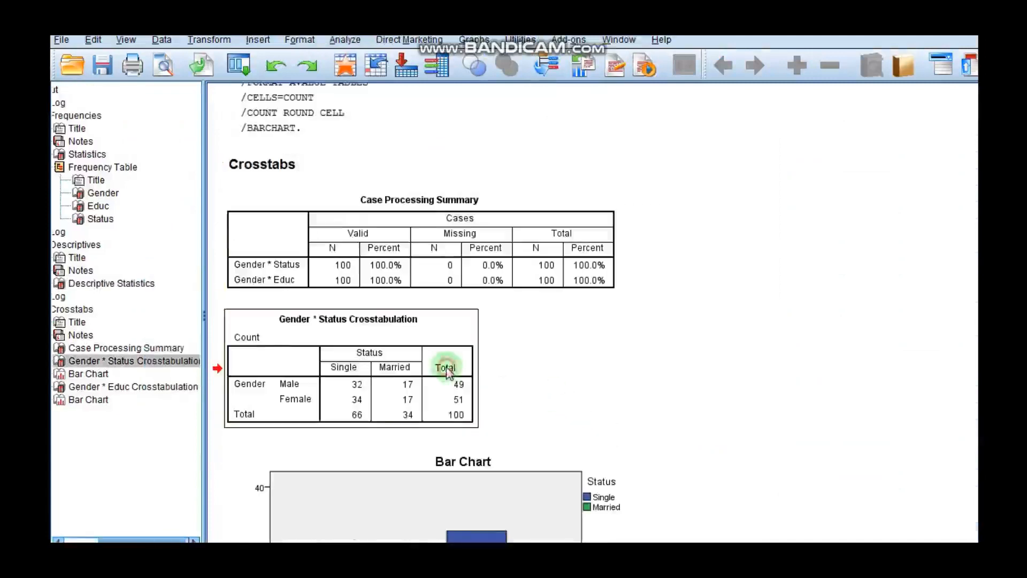
click(424, 244)
click(306, 166)
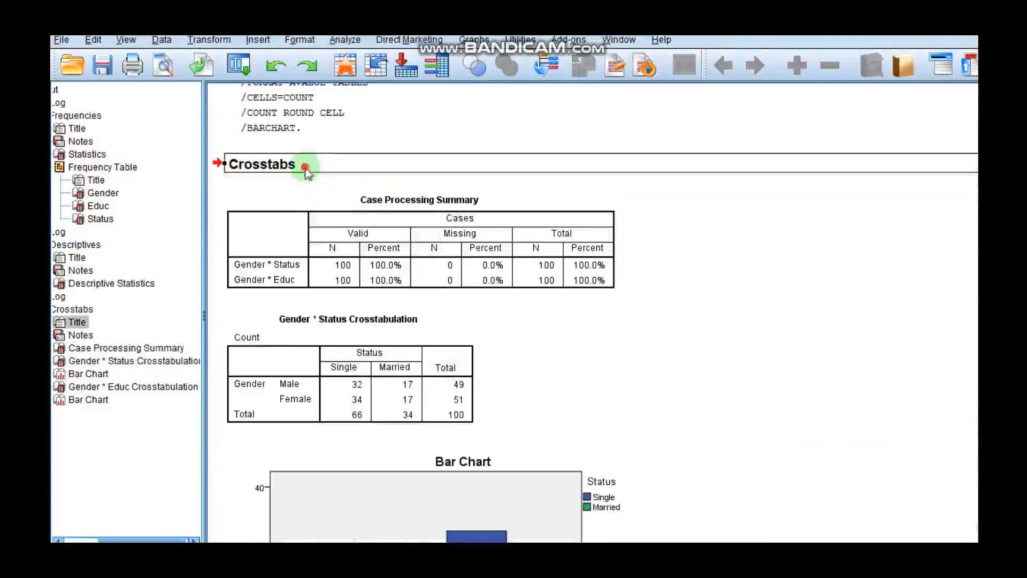
click(399, 384)
click(552, 377)
click(396, 396)
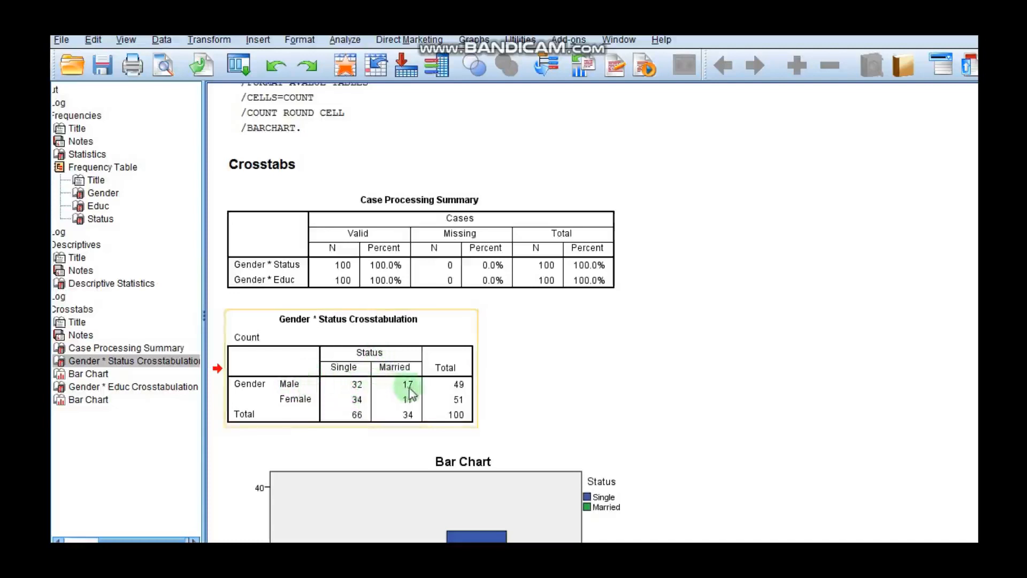
click(307, 405)
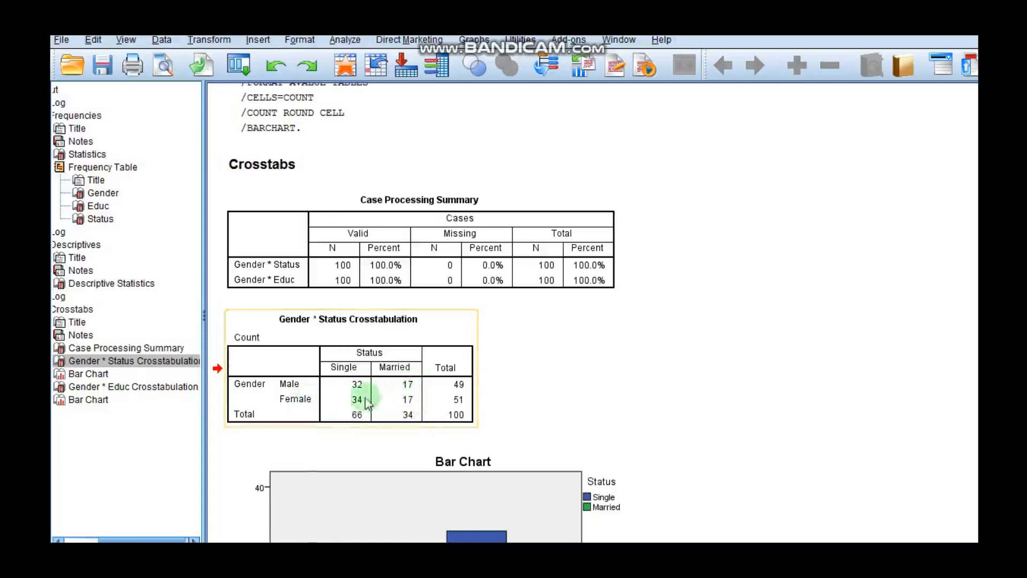
click(358, 397)
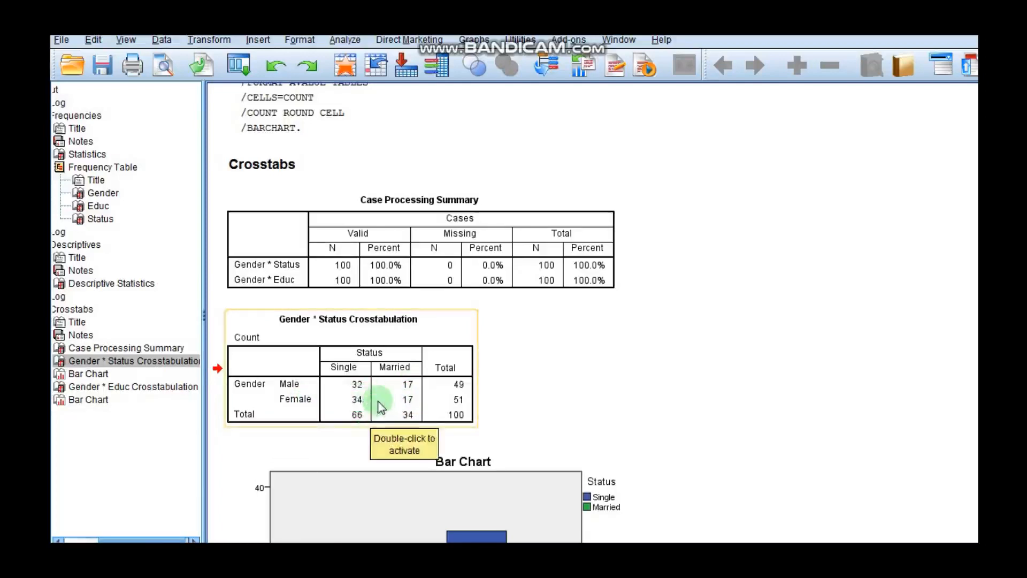
- Read the SMA, D3, S1 and S2 counts for males and females in the Gender * Educ Crosstabulation
scroll(390, 406, down, 3)
scroll(389, 406, down, 5)
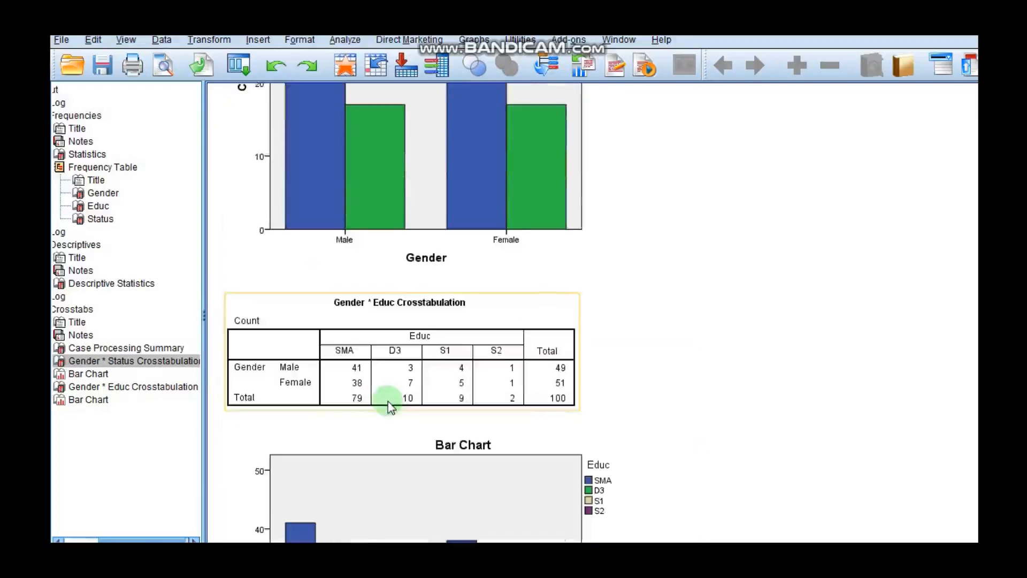
click(390, 374)
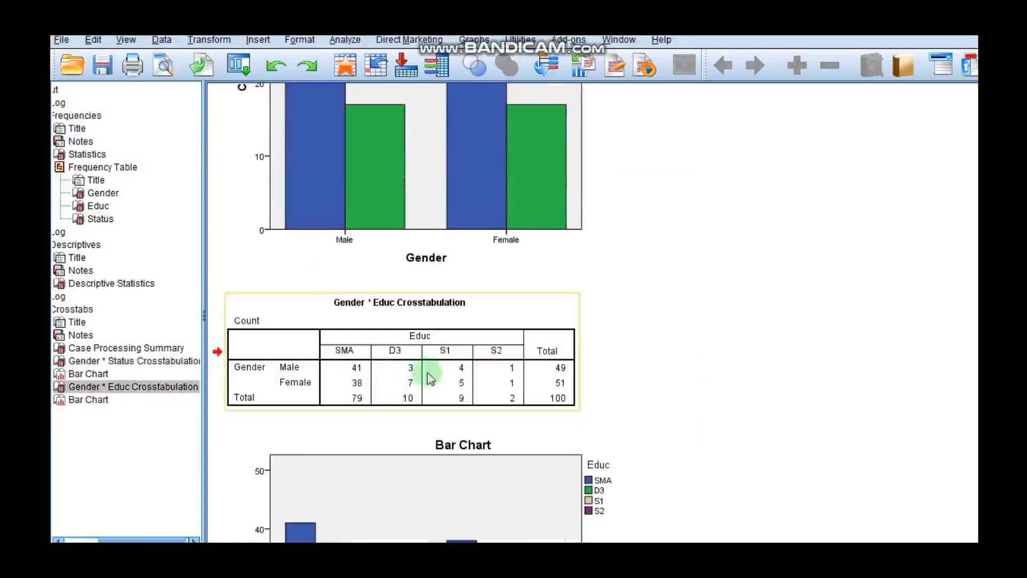
click(405, 307)
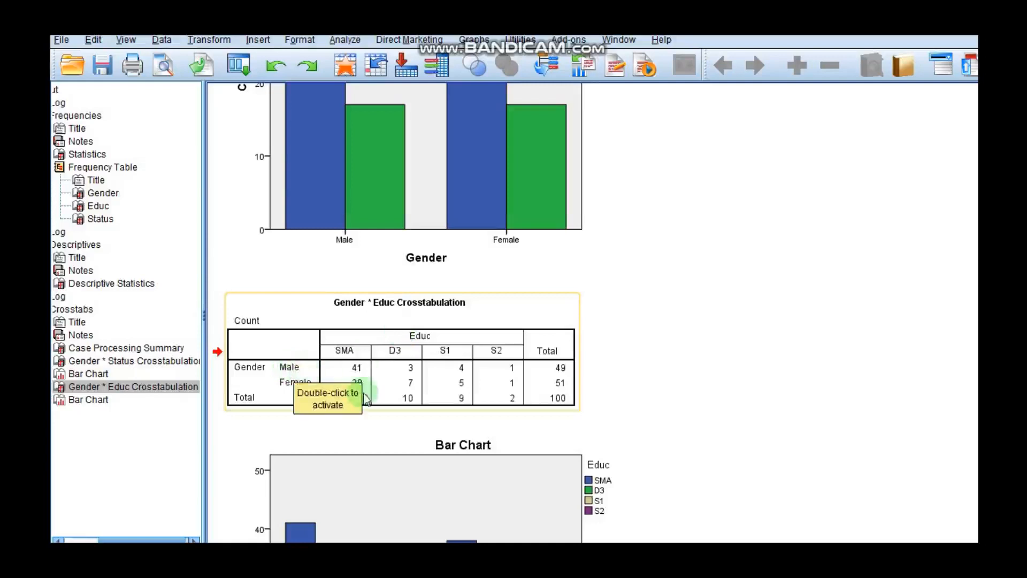
click(356, 373)
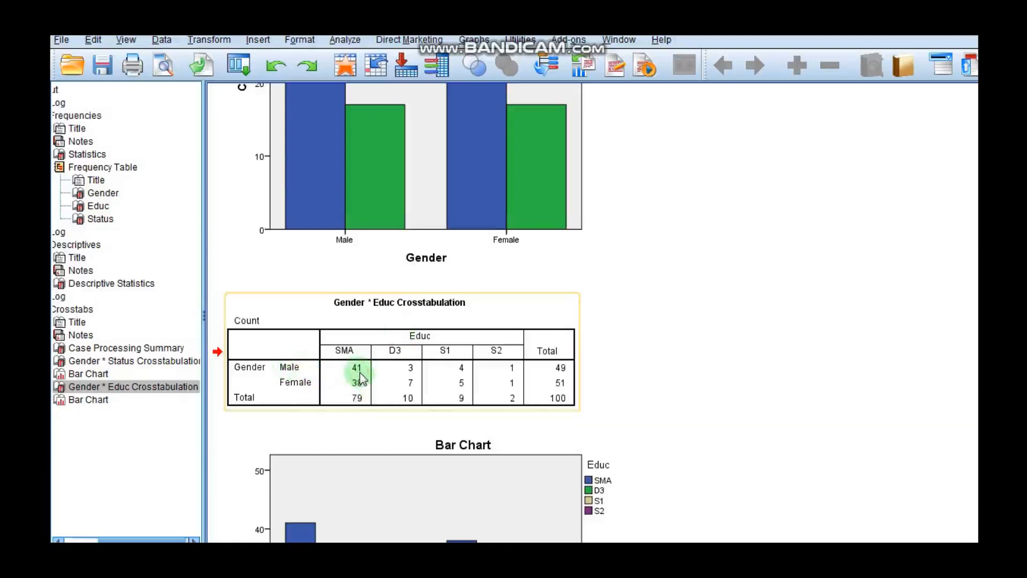
click(410, 377)
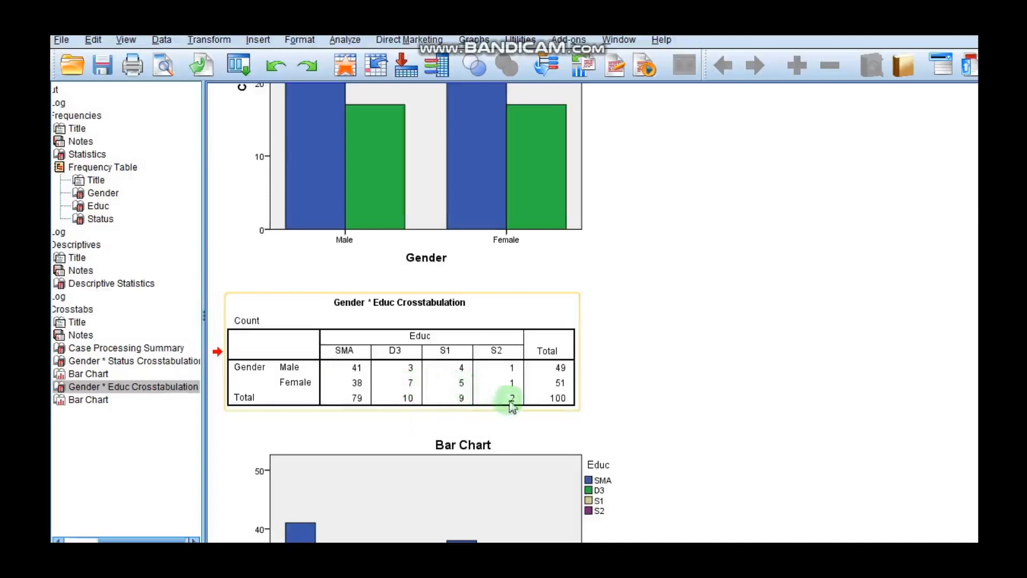
- Review the clustered bar chart of Educ by Gender and compare it with the Gender * Educ Crosstabulation
scroll(518, 401, down, 5)
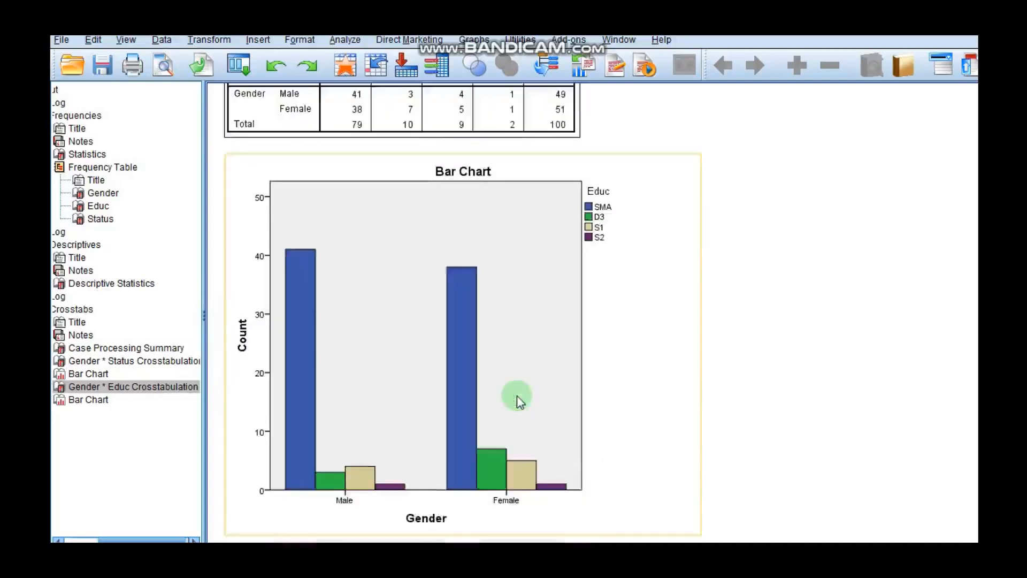
scroll(518, 402, up, 12)
scroll(519, 401, up, 2)
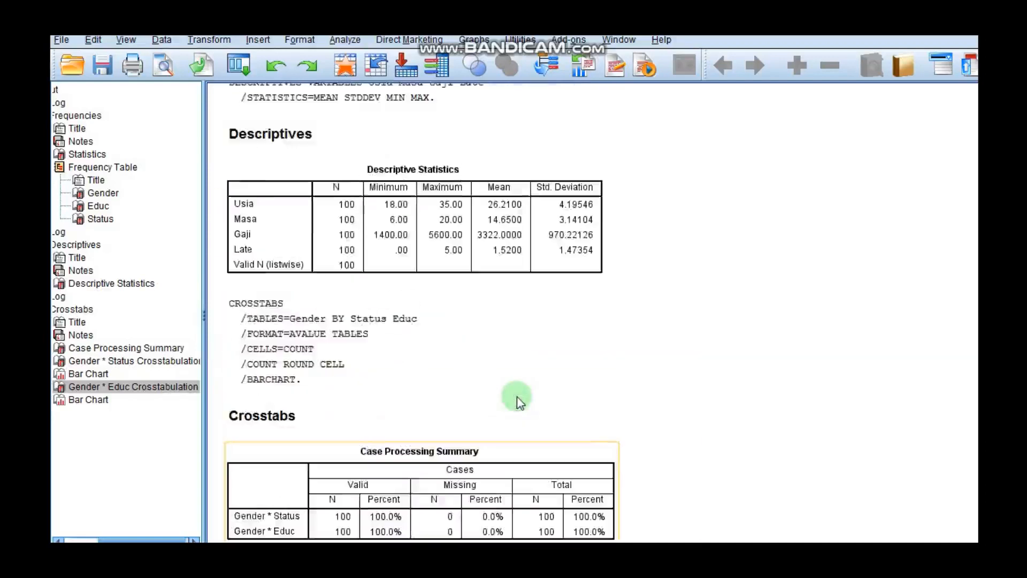
scroll(518, 401, down, 10)
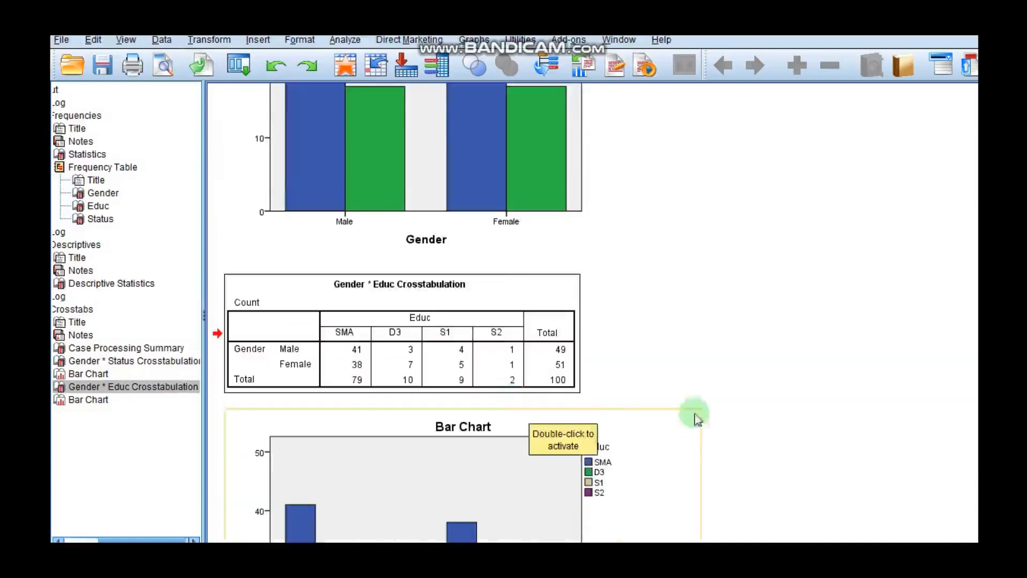
click(767, 385)
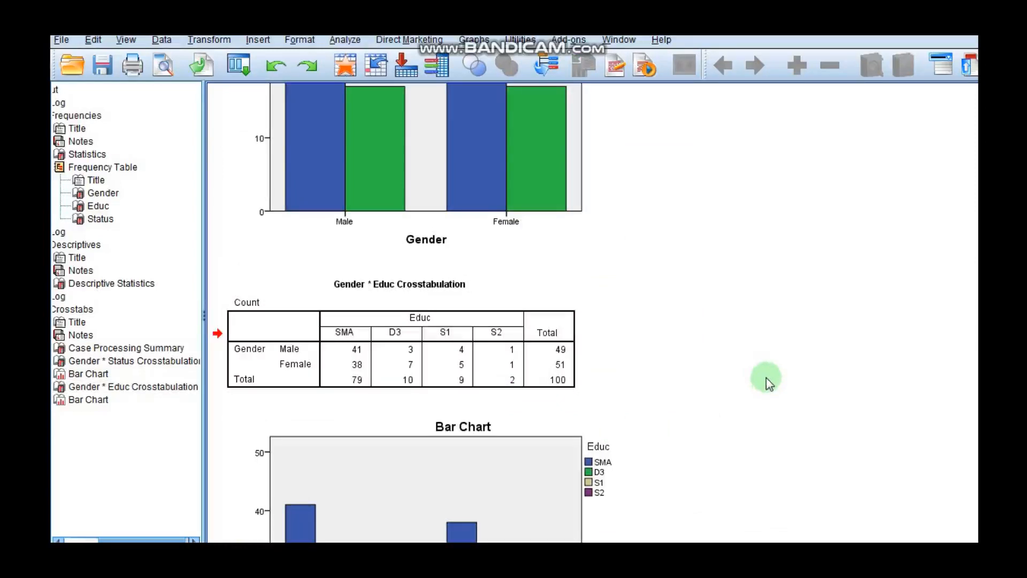
click(426, 342)
click(488, 352)
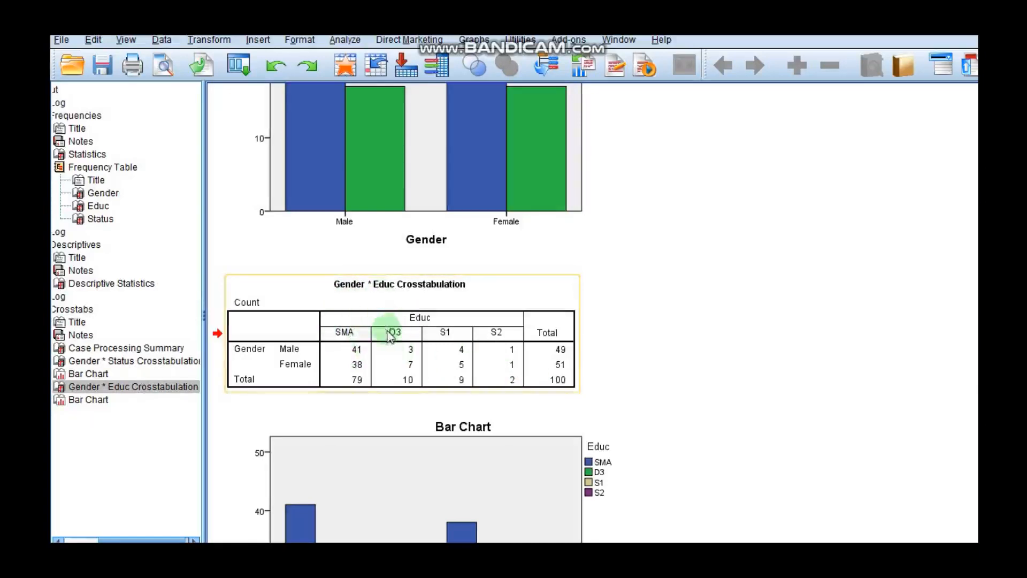
- Go back over the Case Processing Summary and the Gender * Status Crosstabulation in the Crosstabs output
scroll(395, 337, up, 10)
click(411, 217)
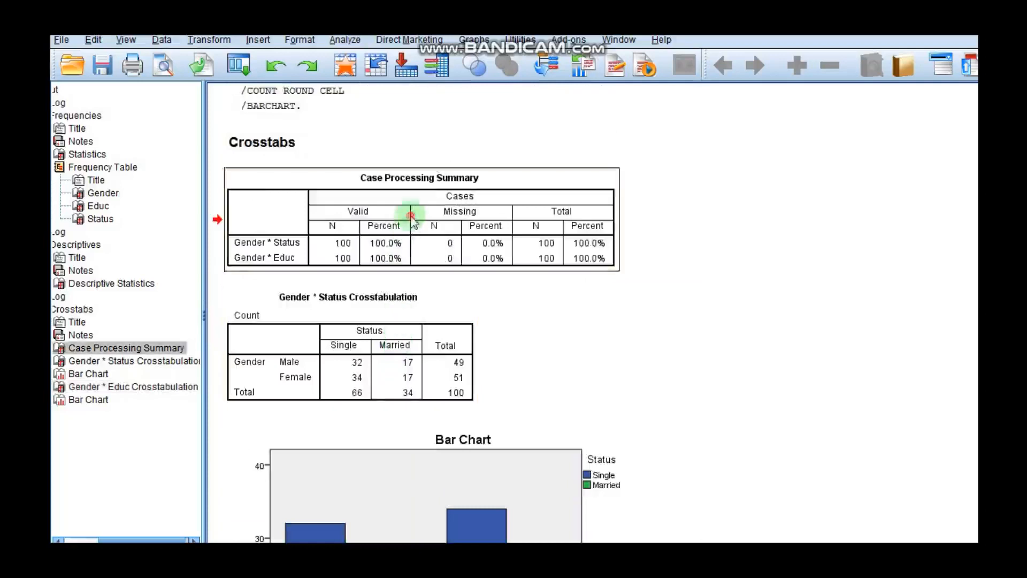
scroll(484, 278, up, 3)
scroll(481, 307, down, 3)
click(430, 333)
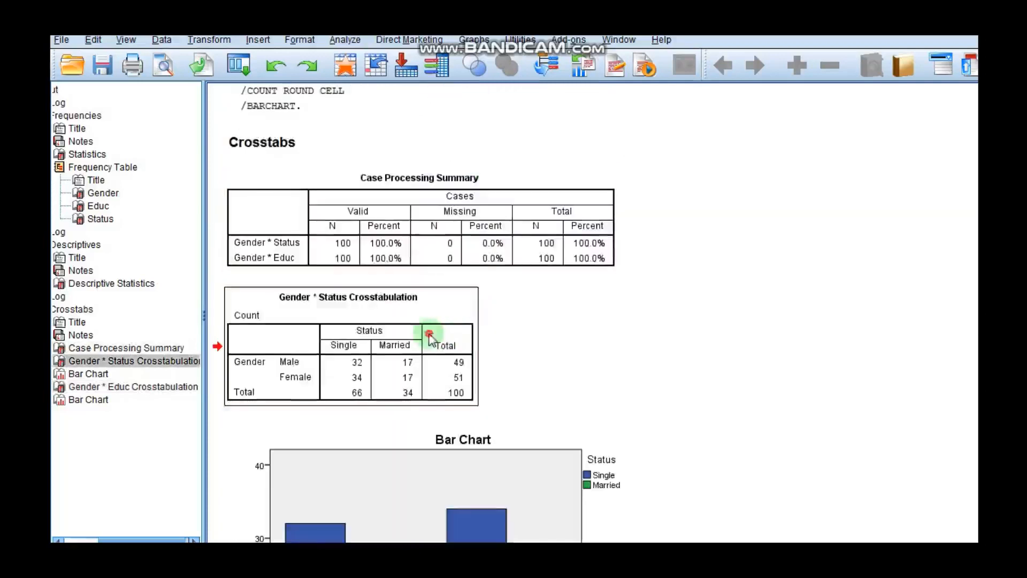